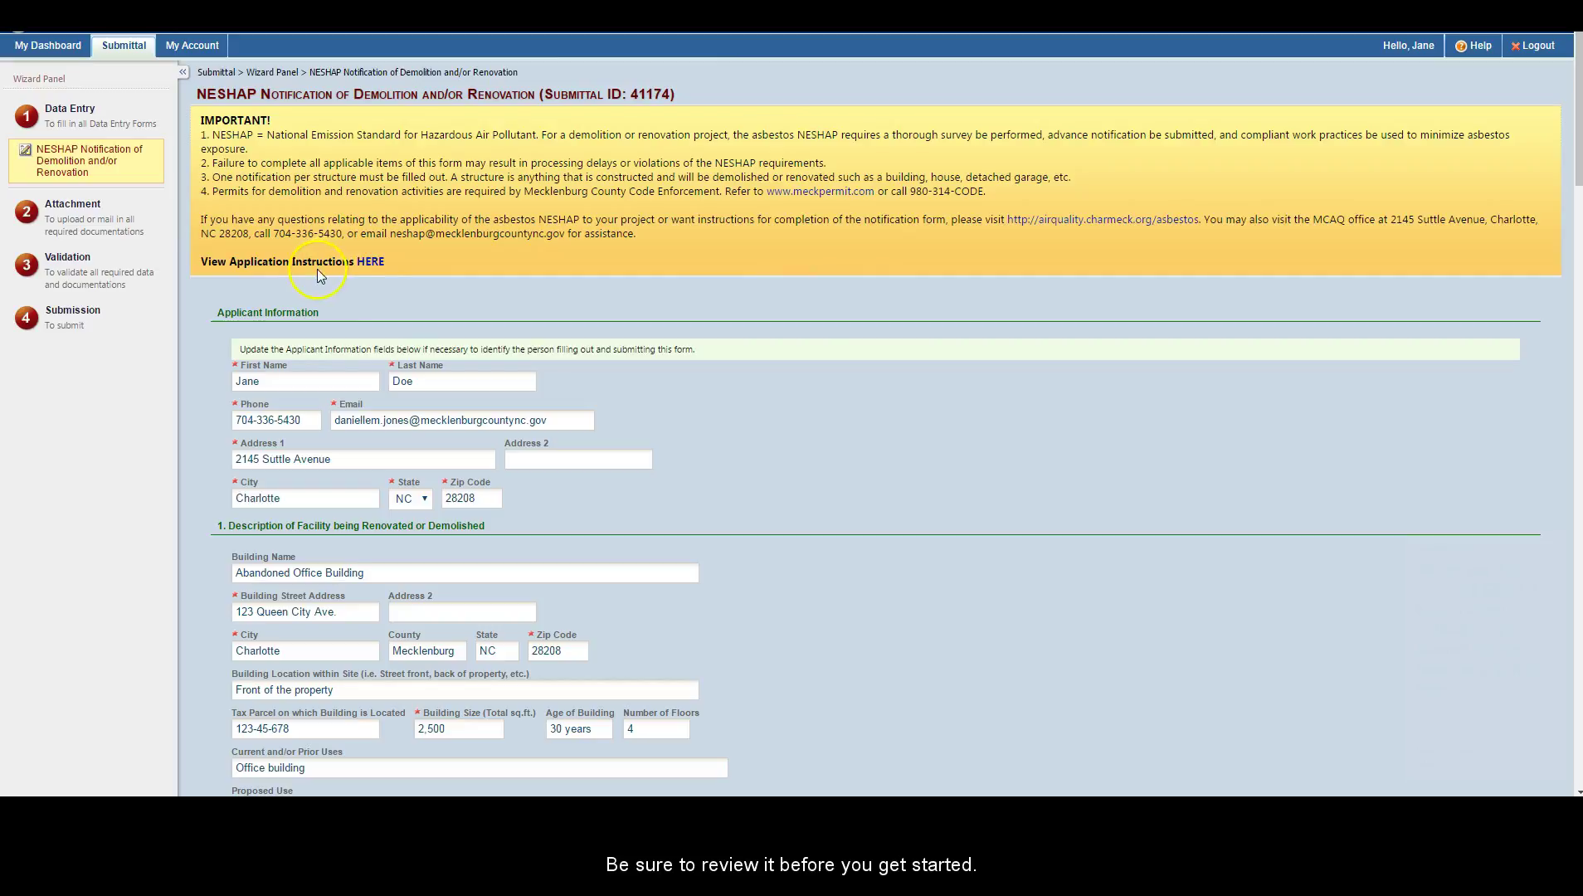
Step: Scroll down through the remaining form sections to the bottom of the notification page
scroll(370, 273, down, 1)
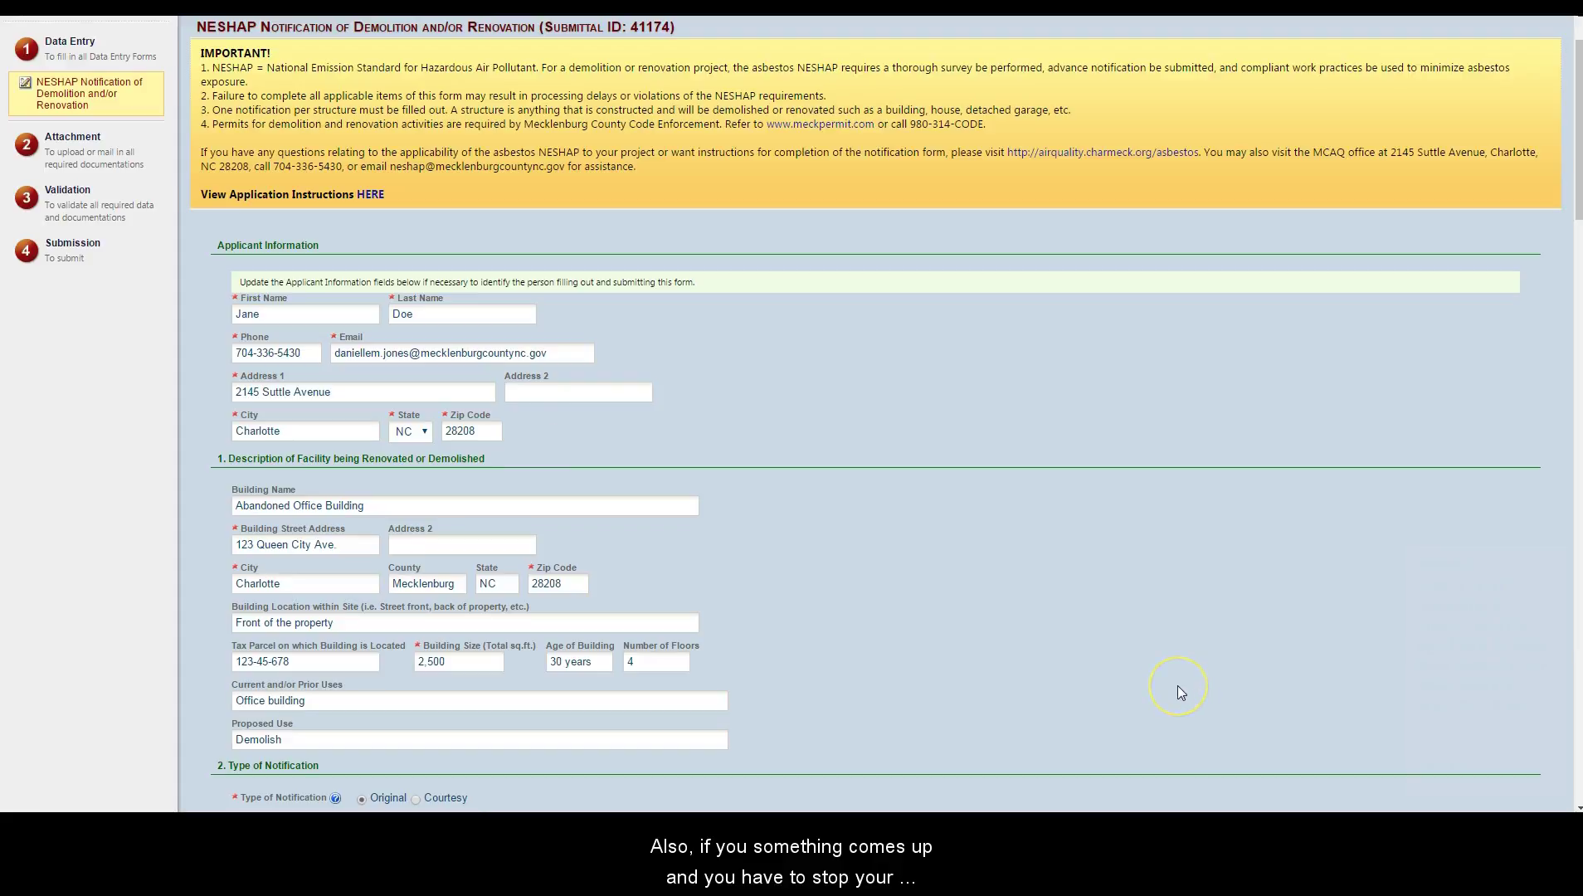
scroll(1177, 686, down, 7)
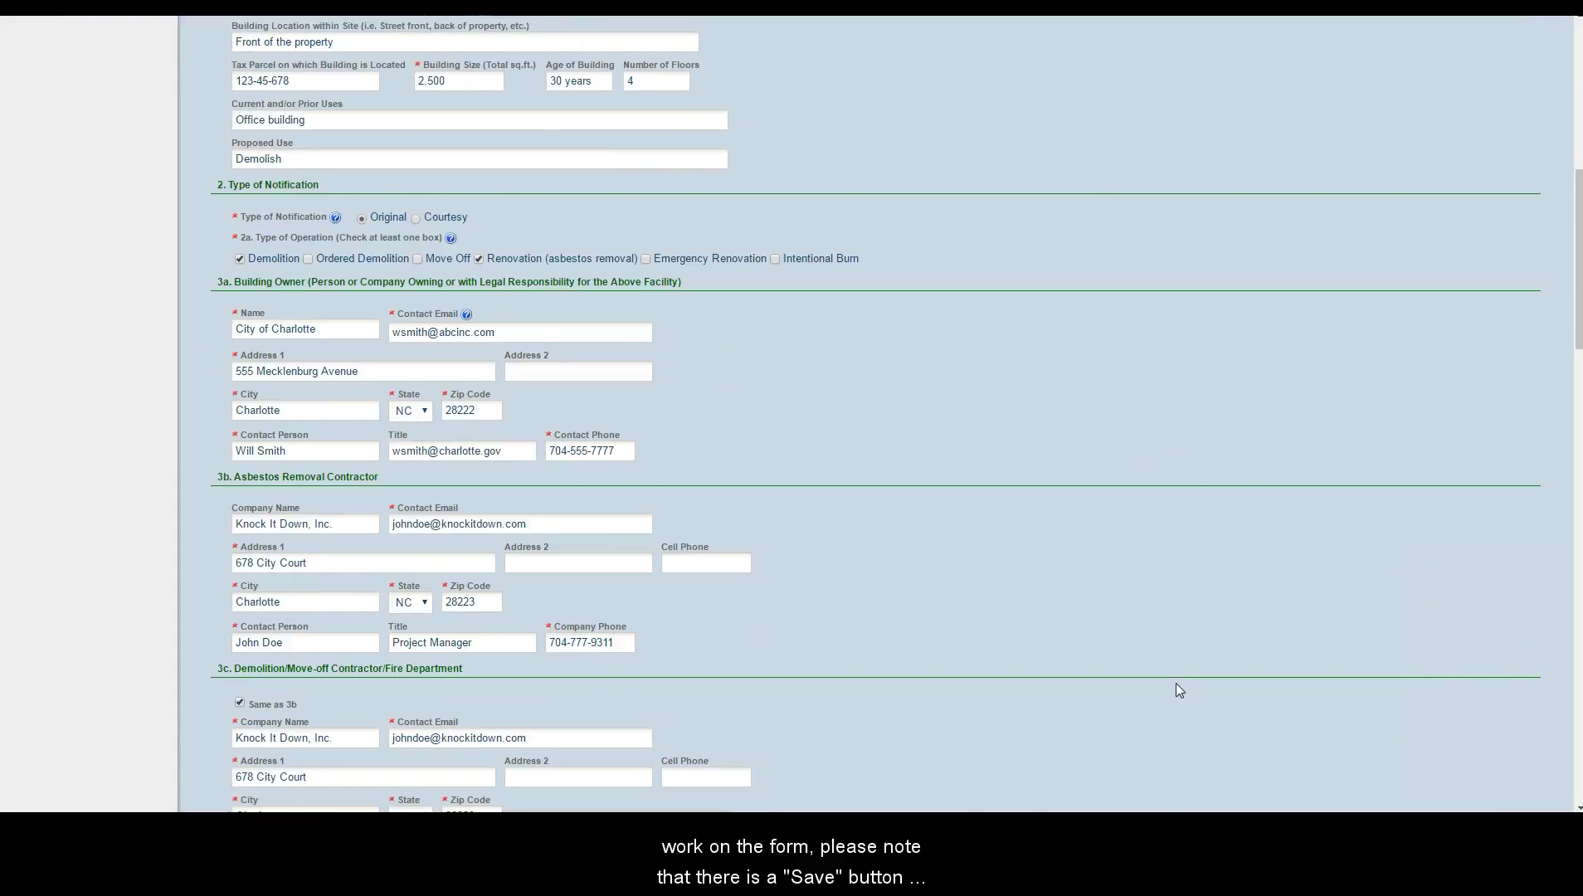
scroll(1179, 690, down, 20)
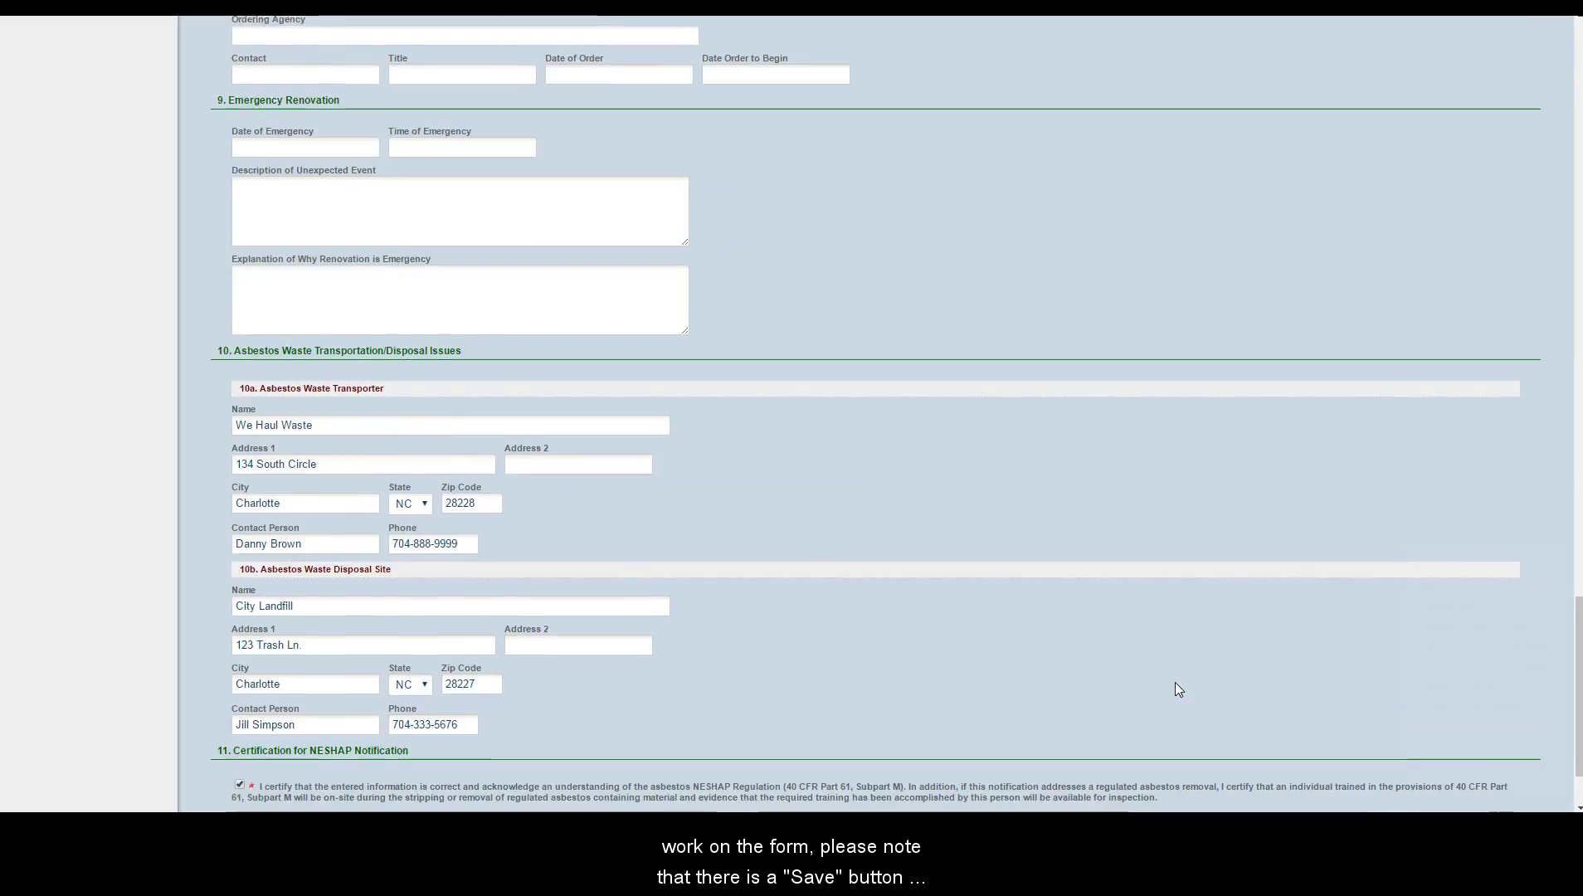
scroll(1178, 689, down, 2)
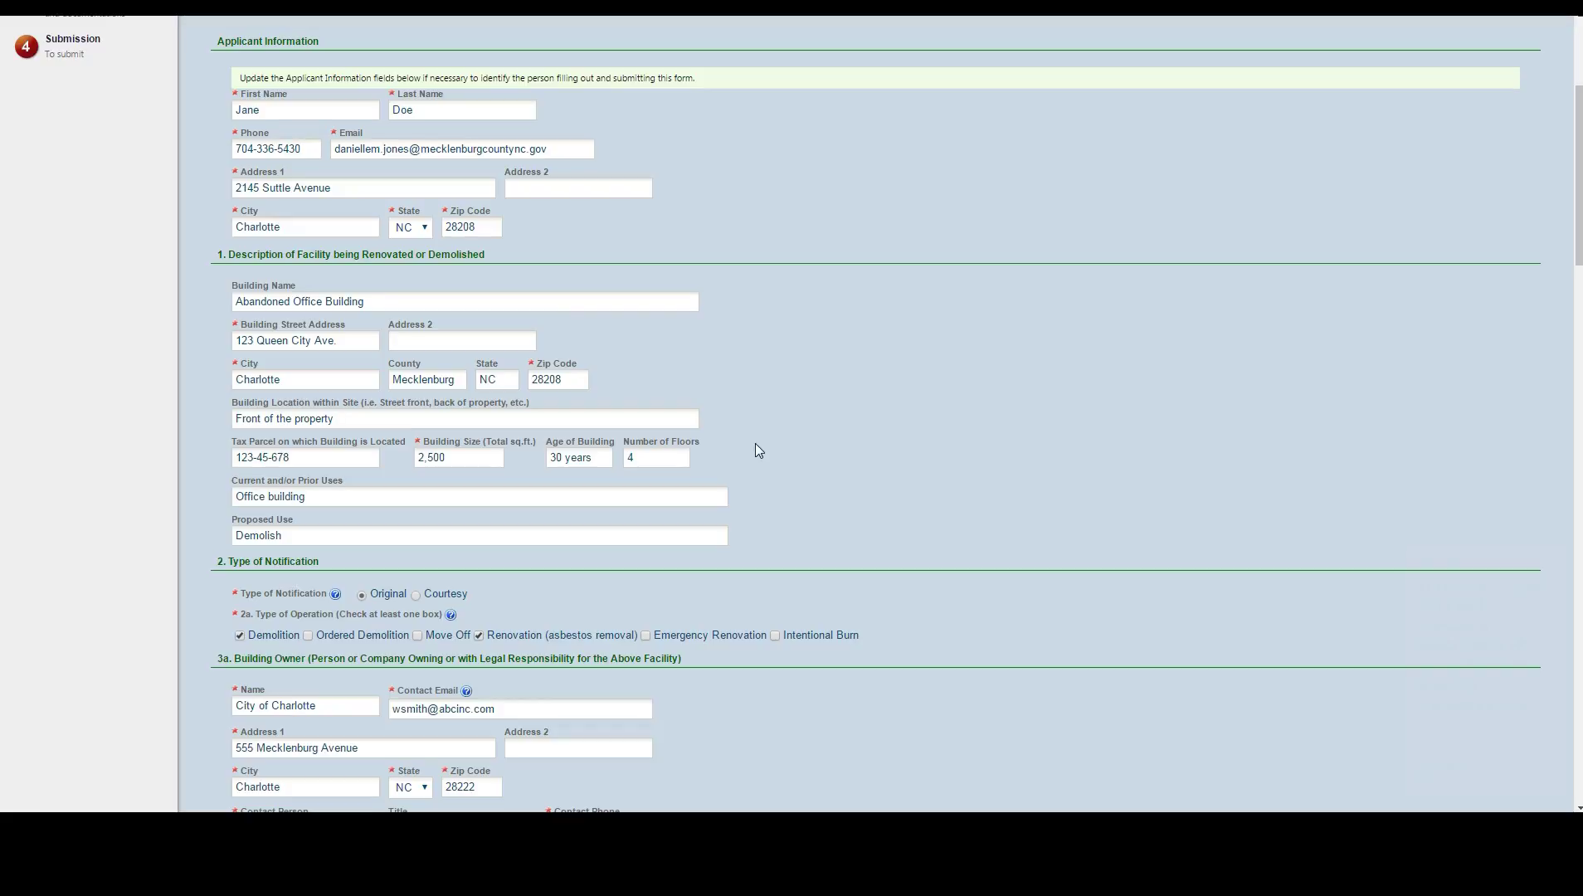
scroll(1011, 628, down, 2)
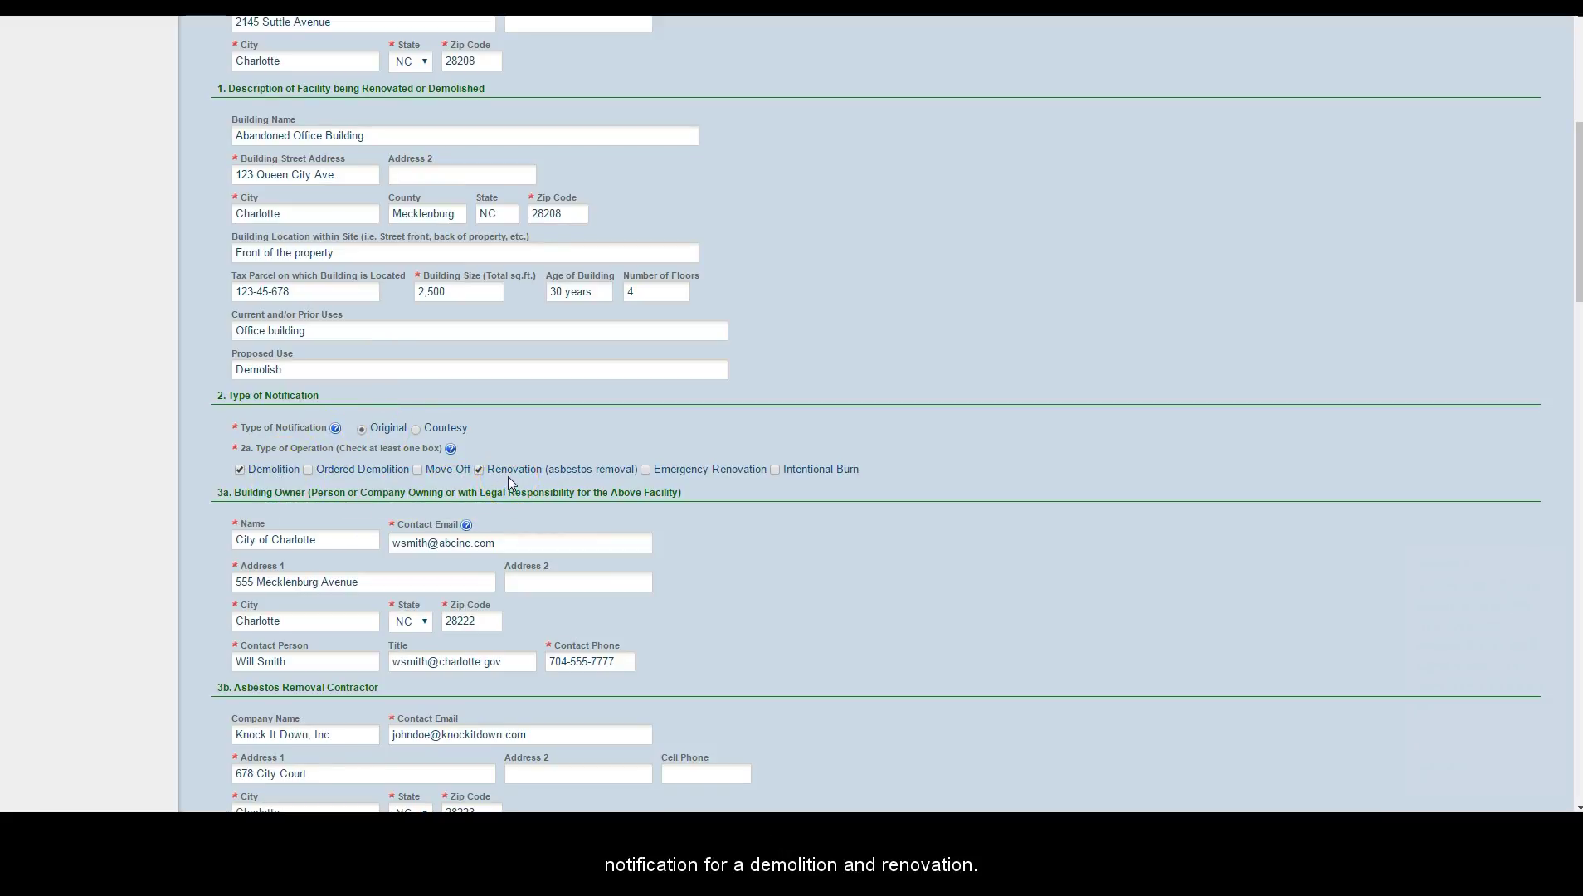
scroll(913, 476, down, 3)
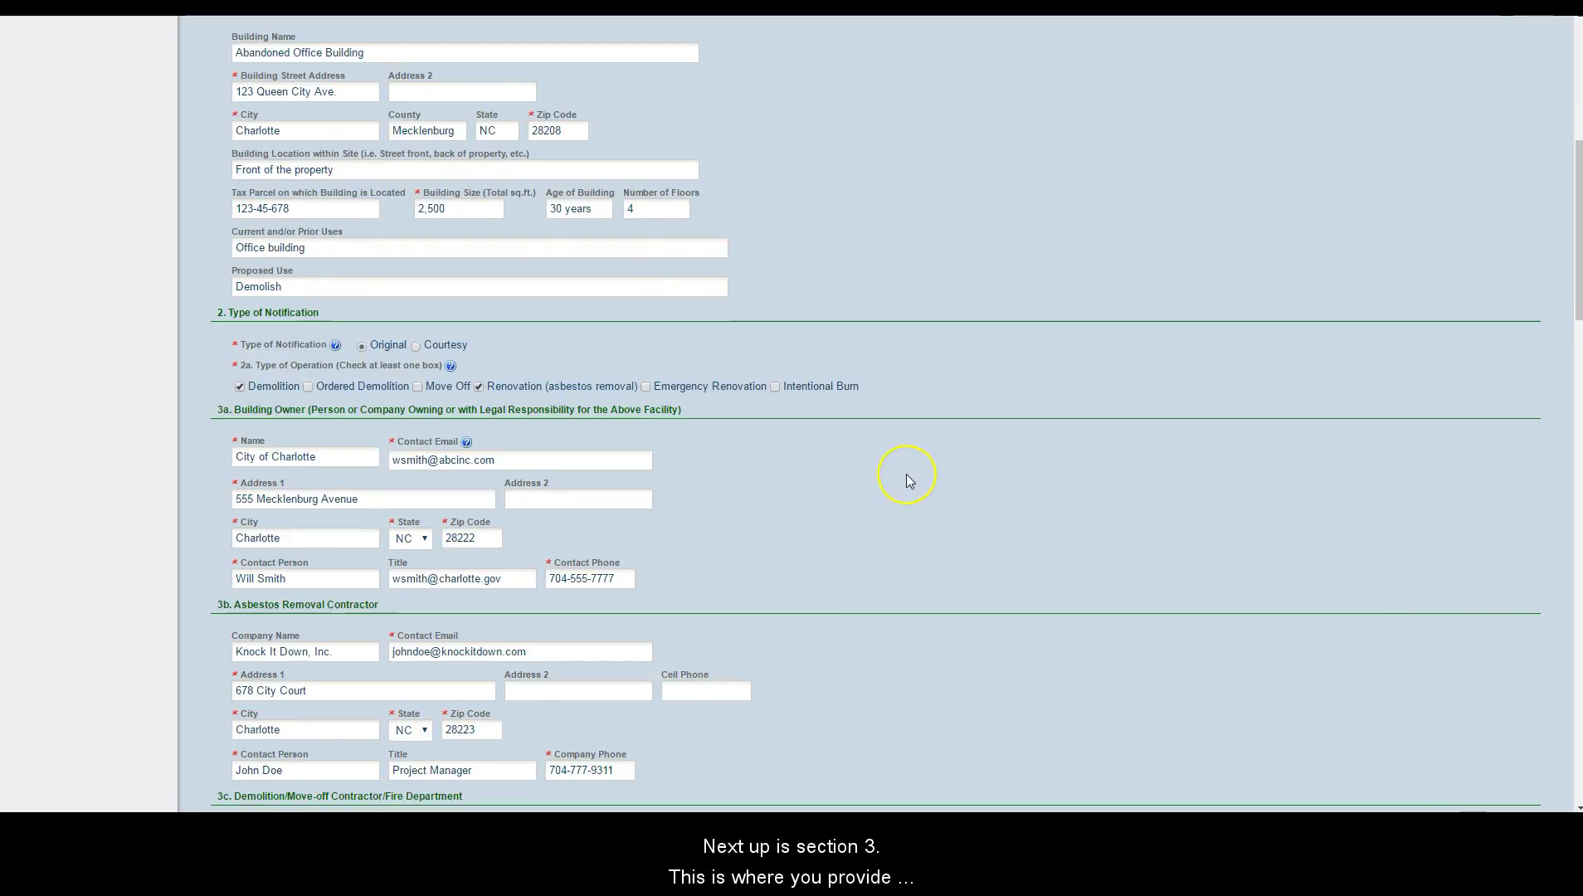
scroll(905, 474, down, 1)
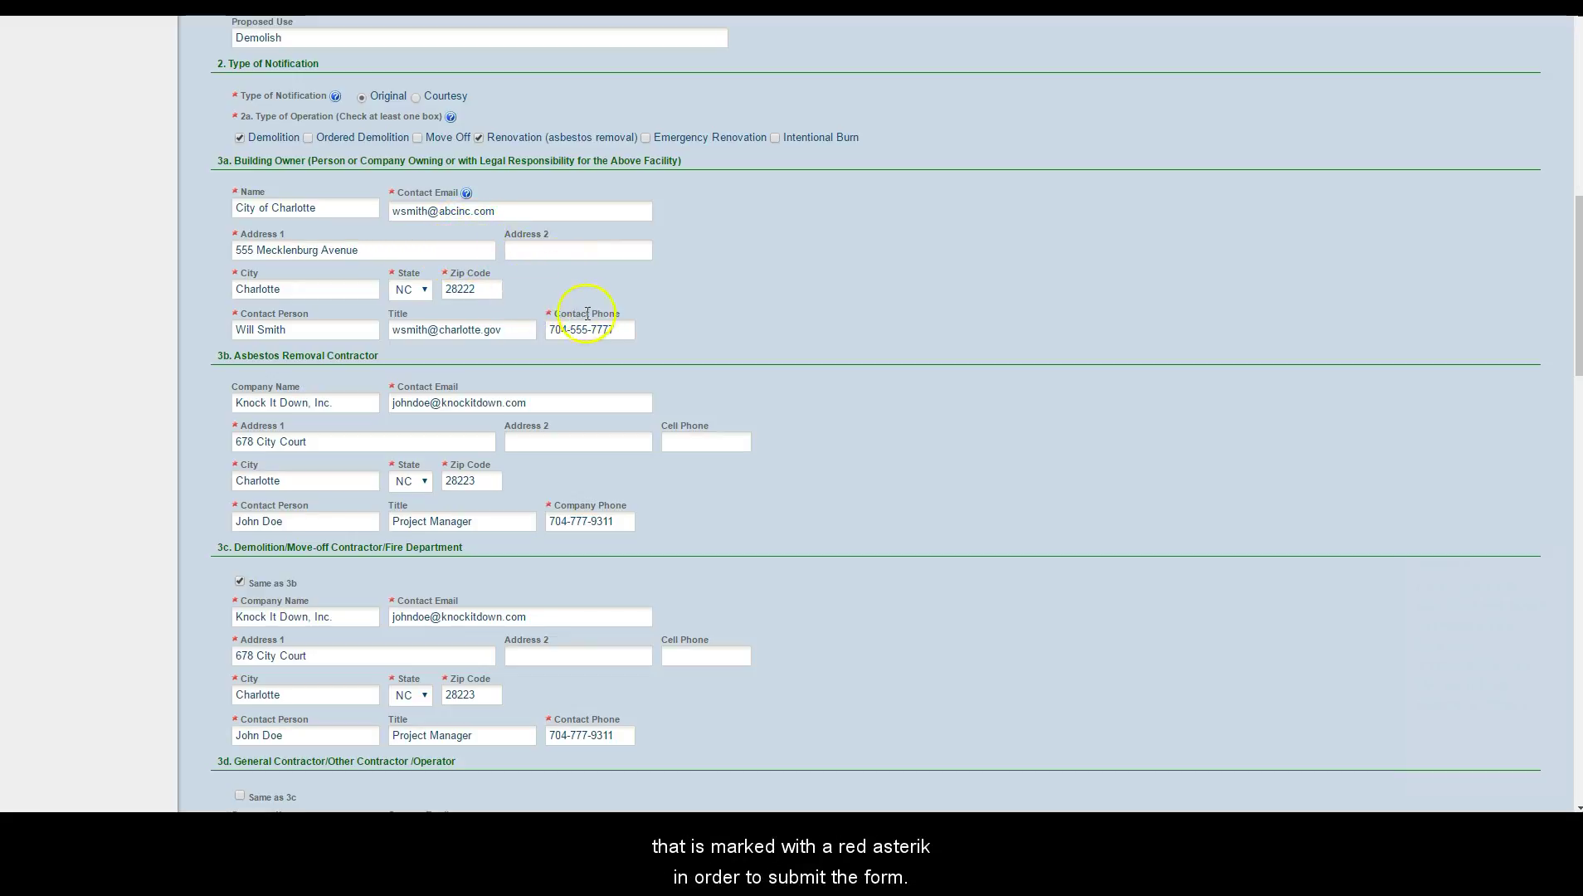
scroll(655, 331, down, 2)
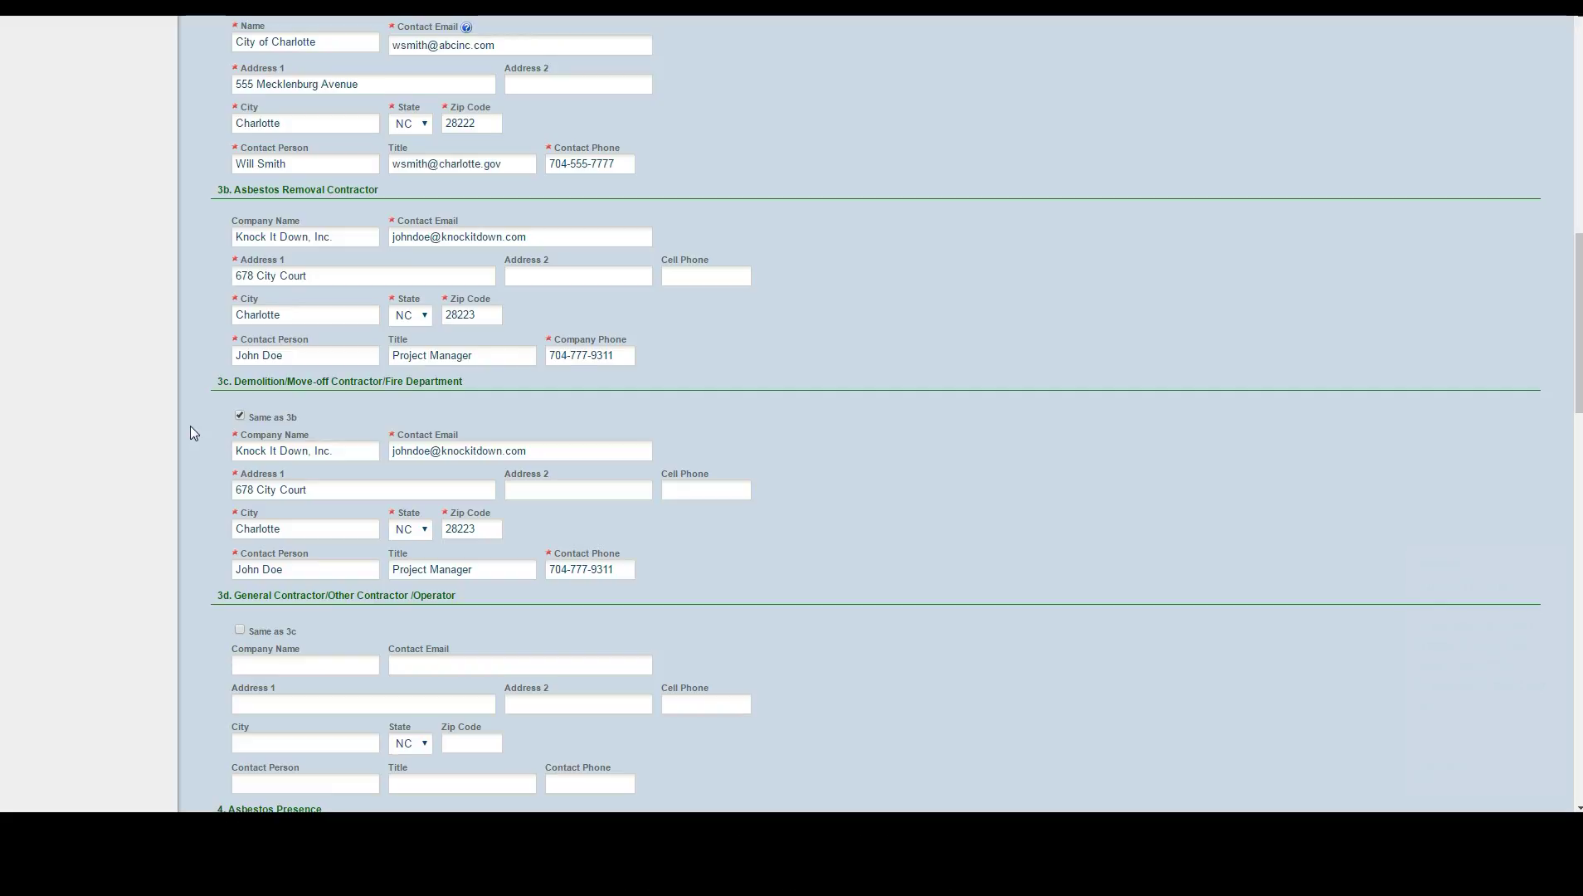
scroll(913, 493, down, 4)
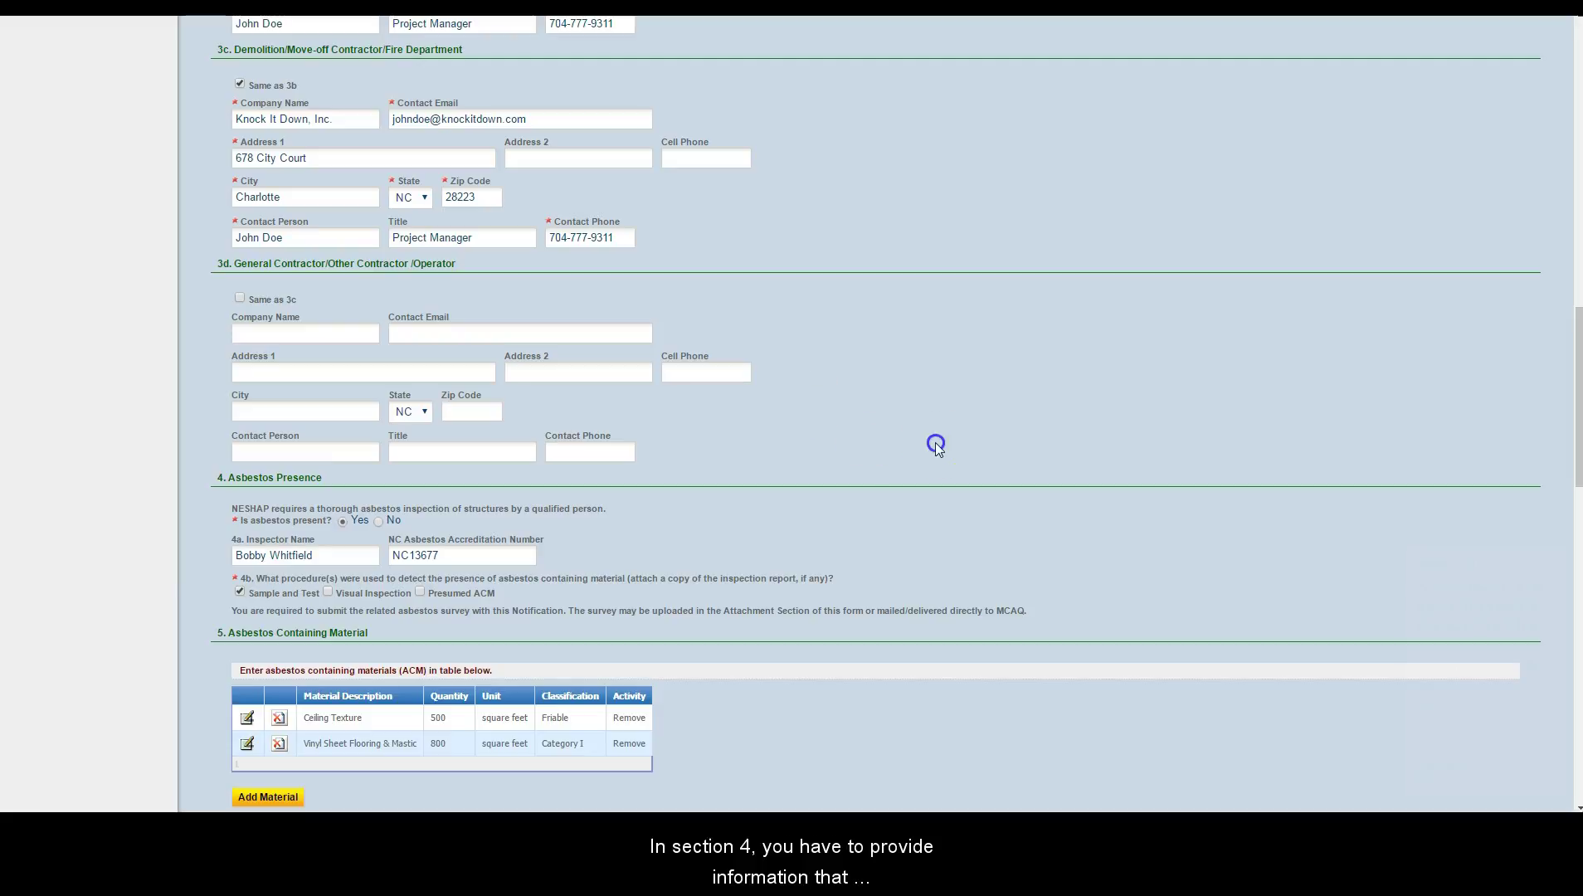
scroll(935, 443, down, 2)
scroll(937, 443, down, 2)
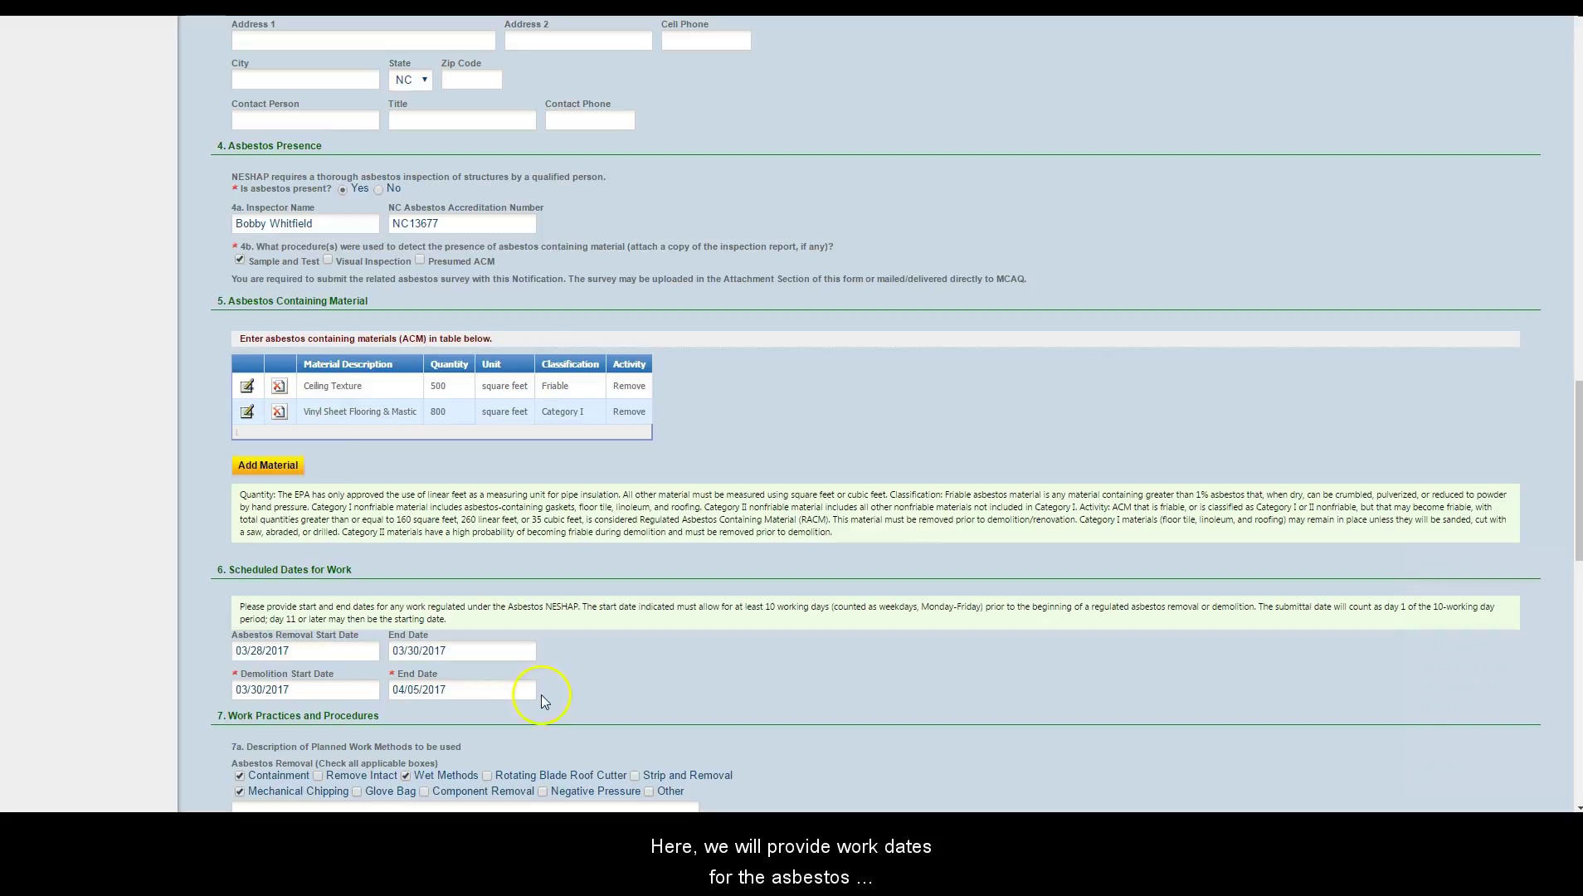
scroll(558, 676, down, 2)
scroll(567, 669, down, 1)
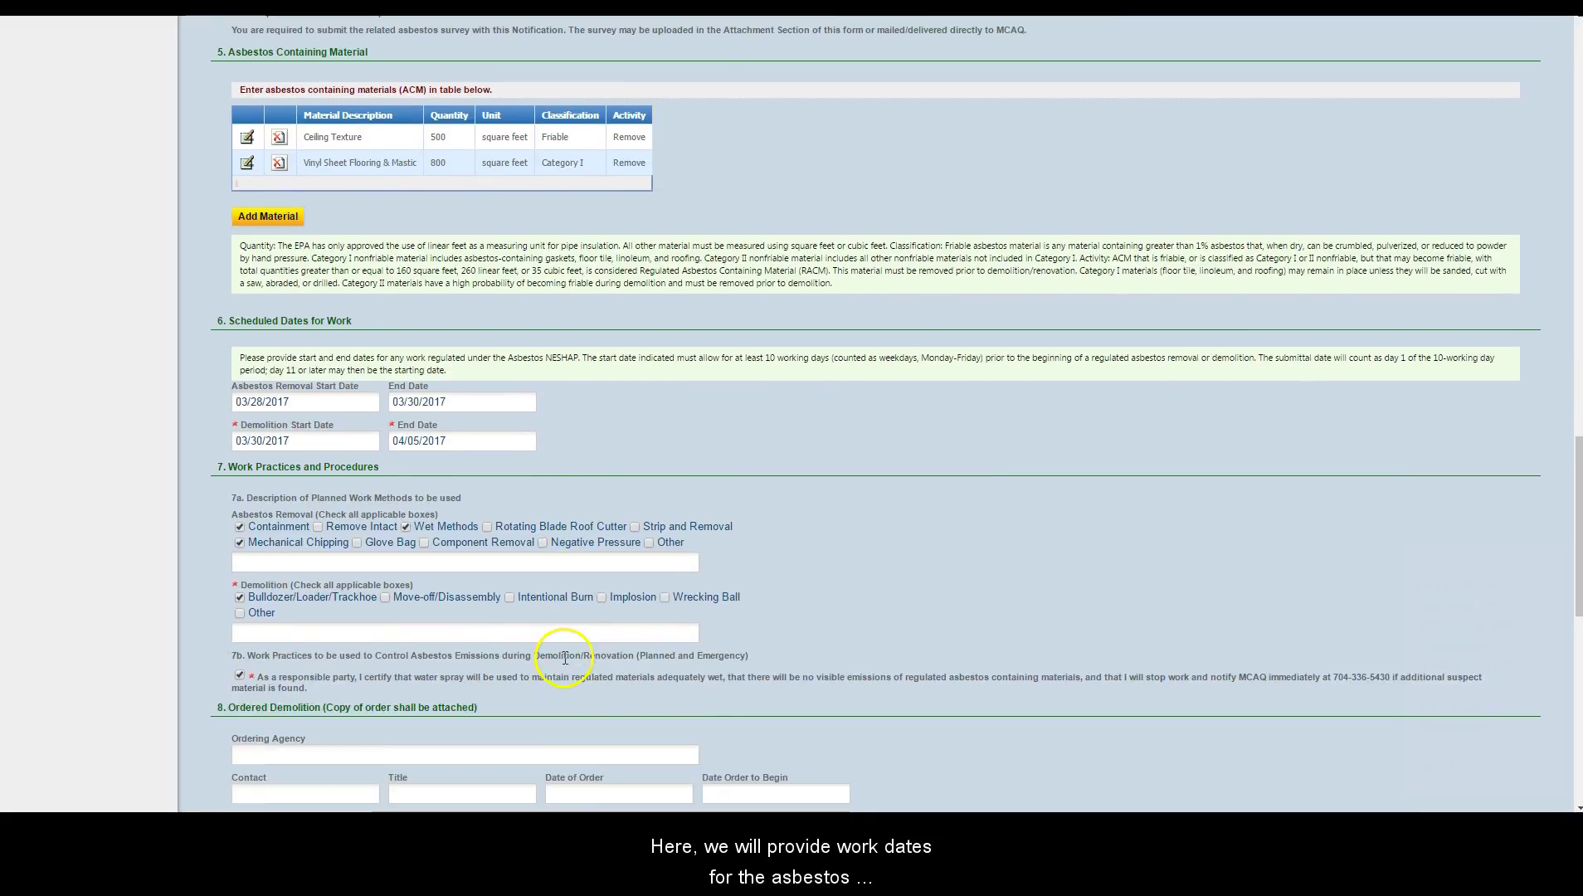
scroll(578, 452, down, 1)
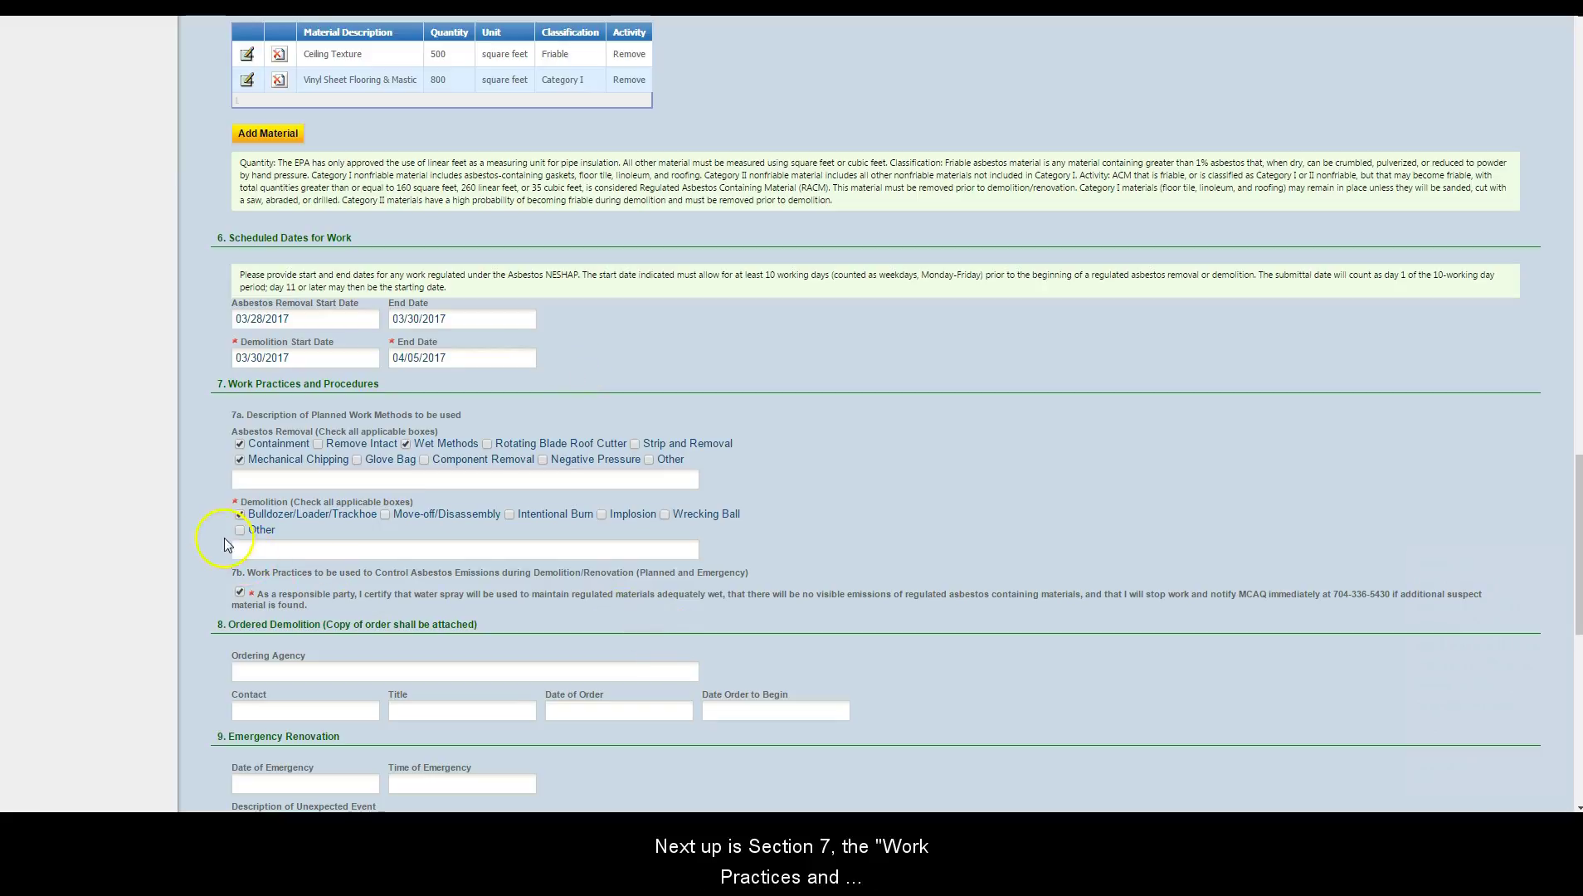
scroll(846, 462, down, 2)
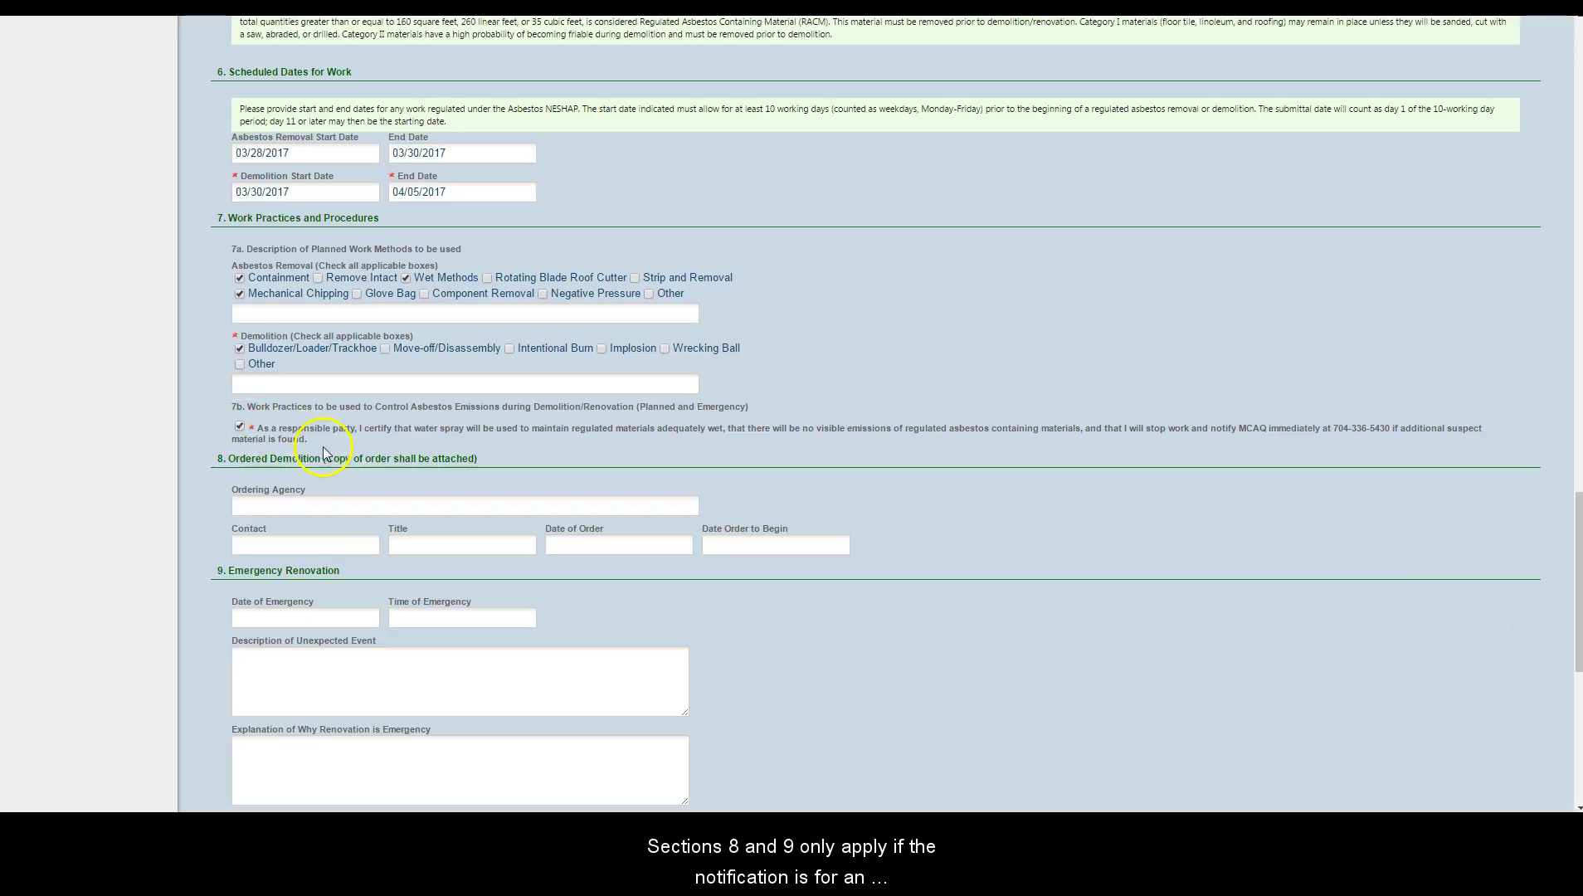
scroll(346, 477, down, 2)
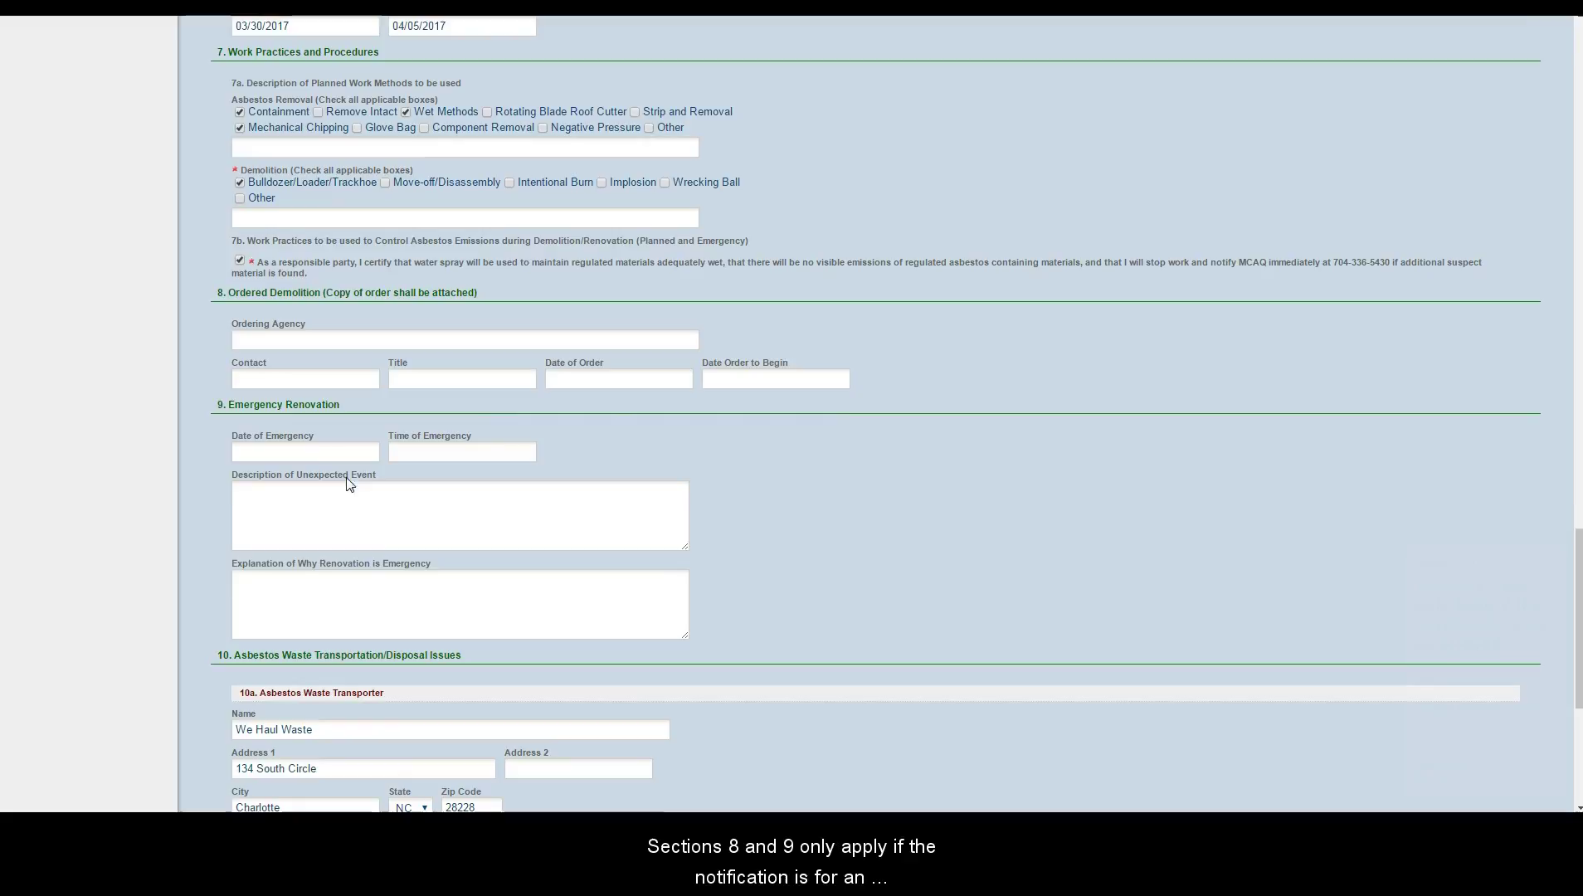
scroll(332, 366, down, 1)
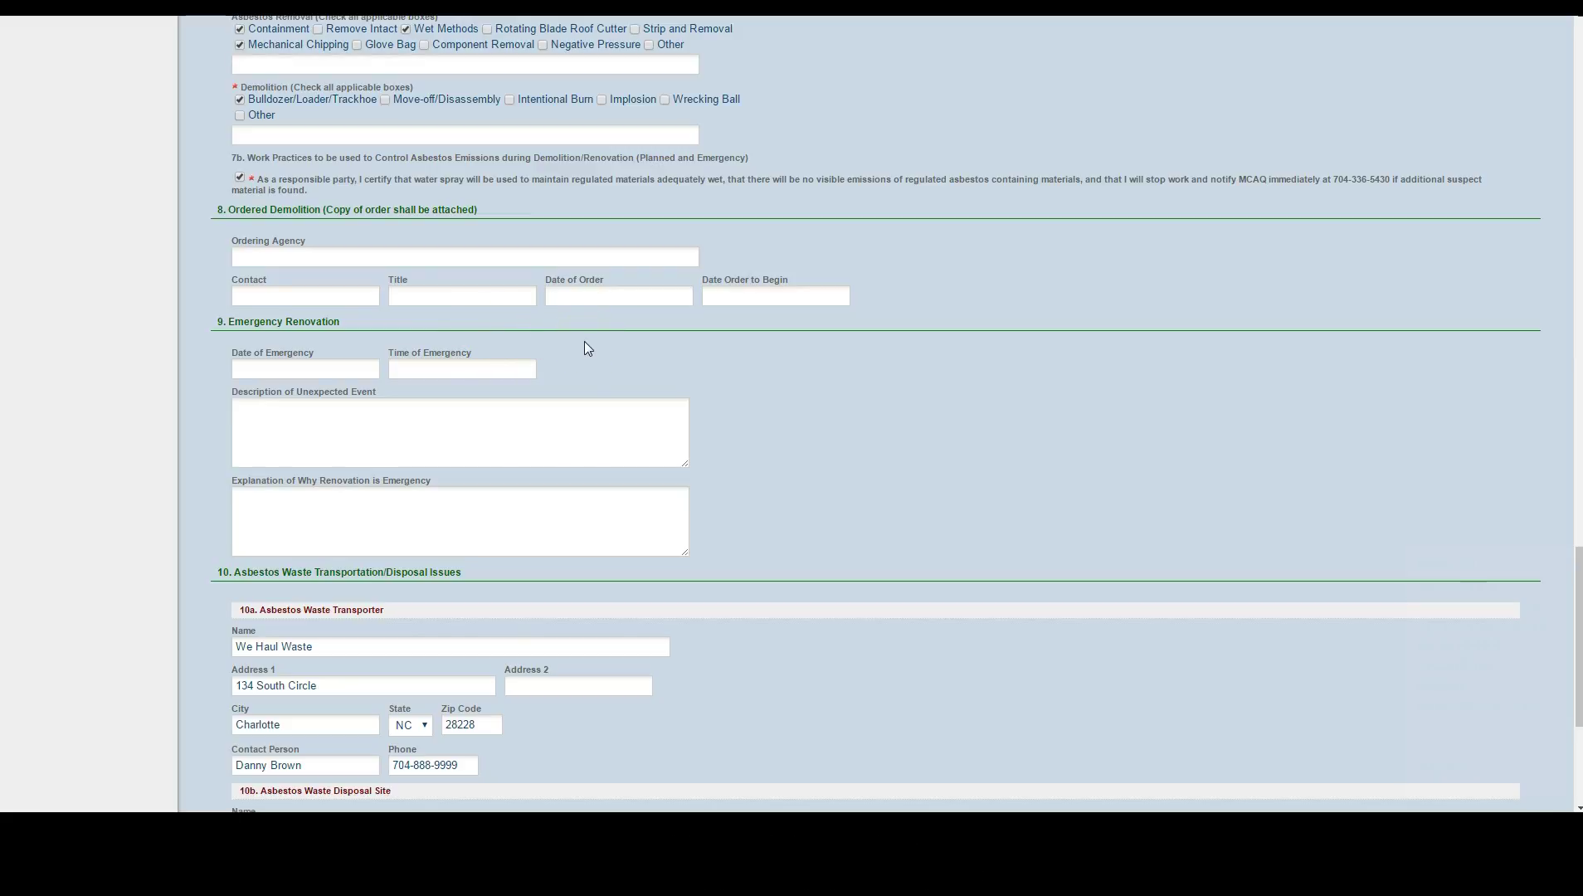
scroll(585, 341, up, 1)
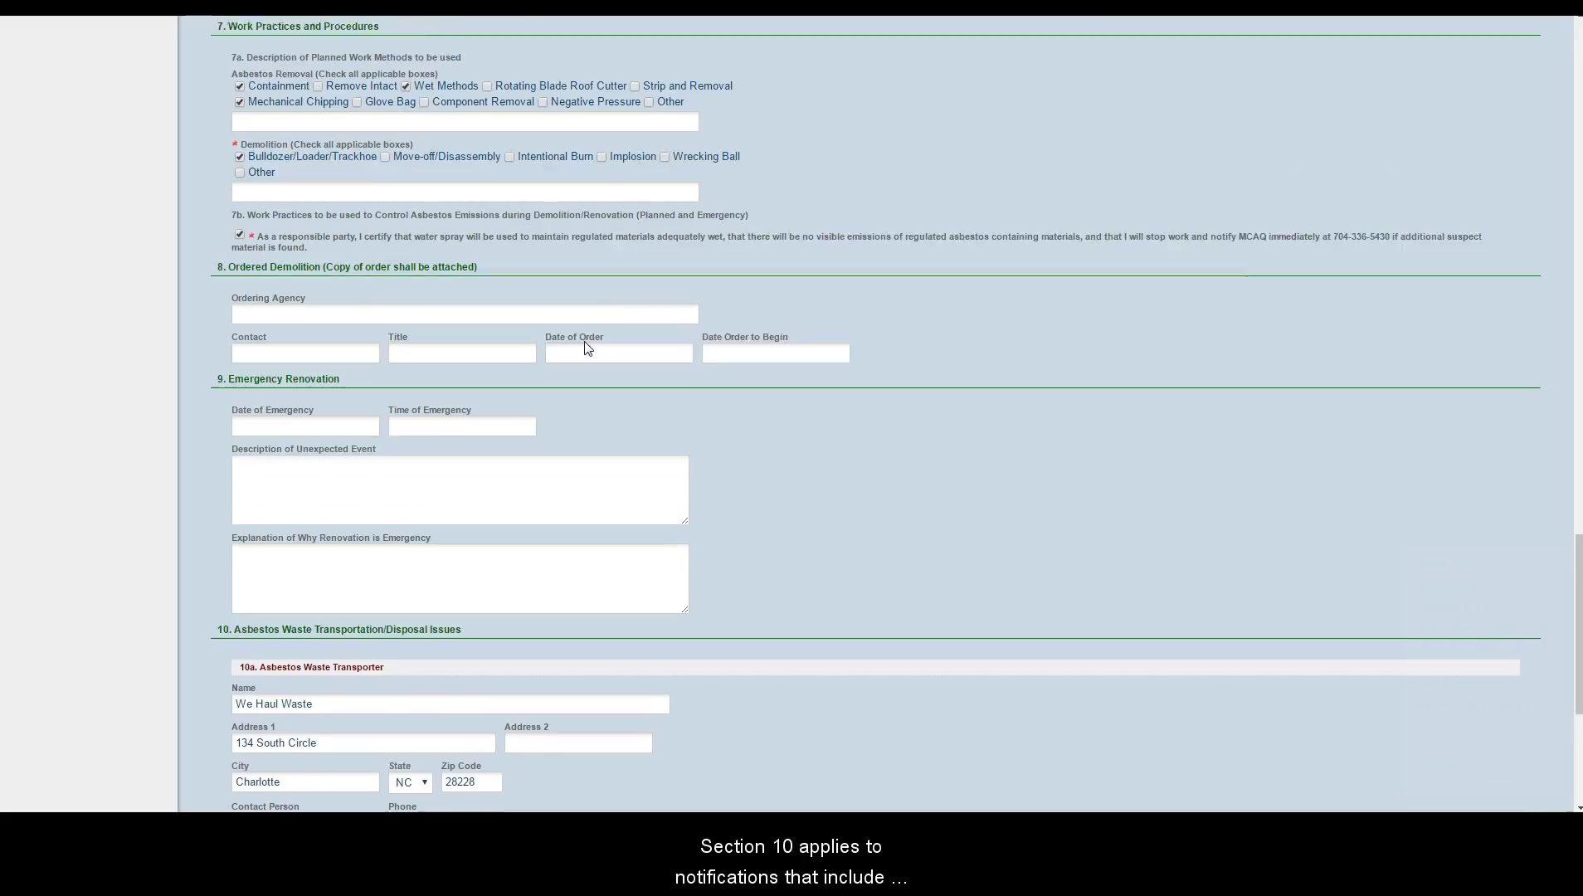
scroll(584, 341, down, 4)
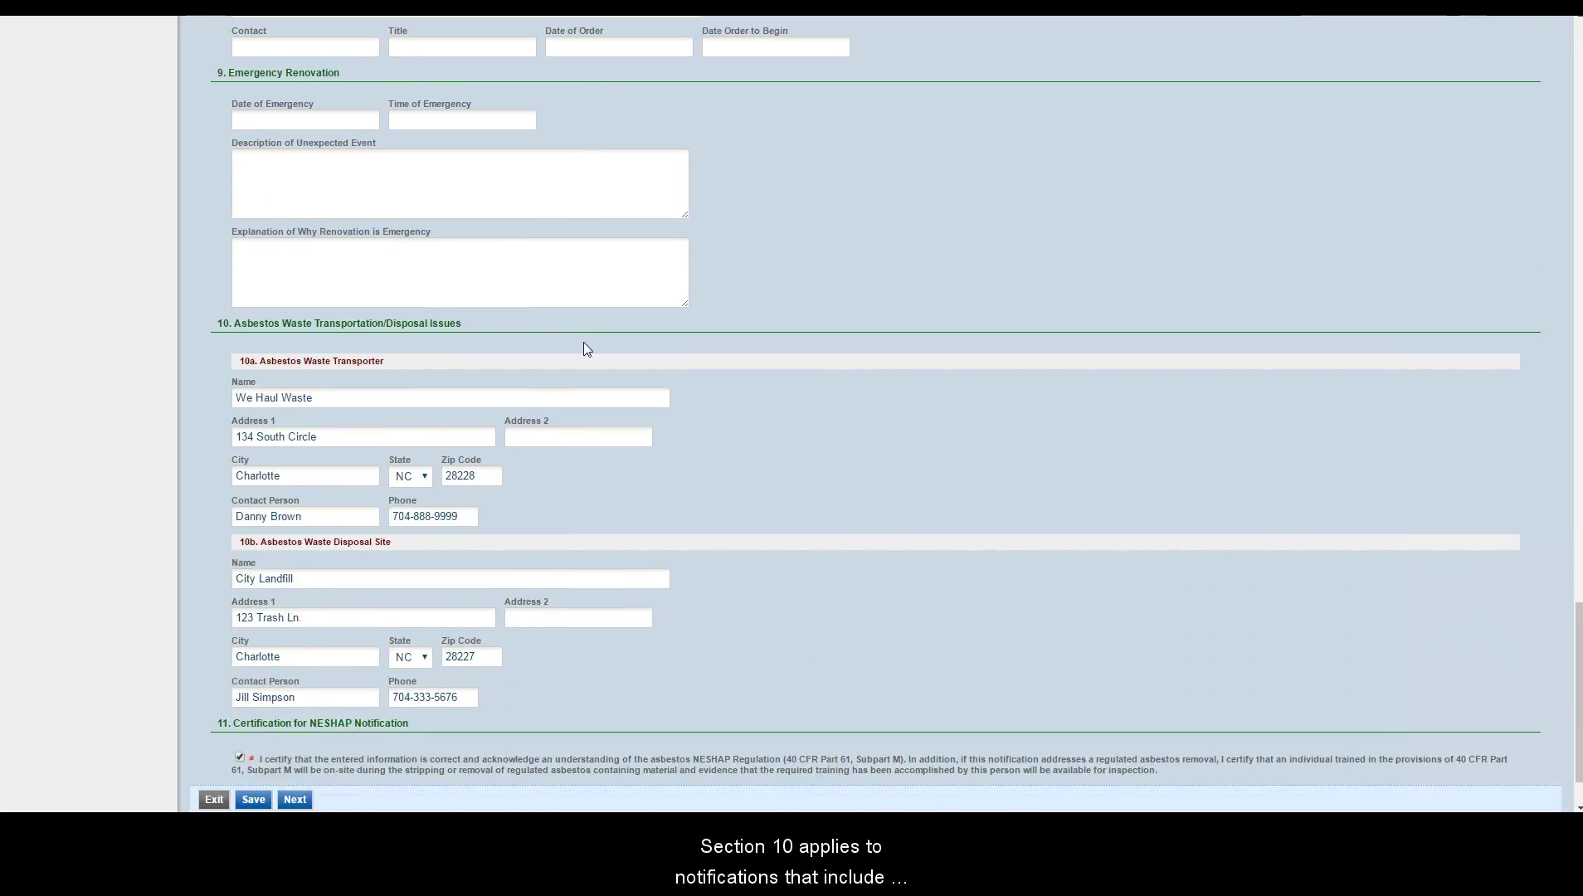
scroll(586, 341, down, 2)
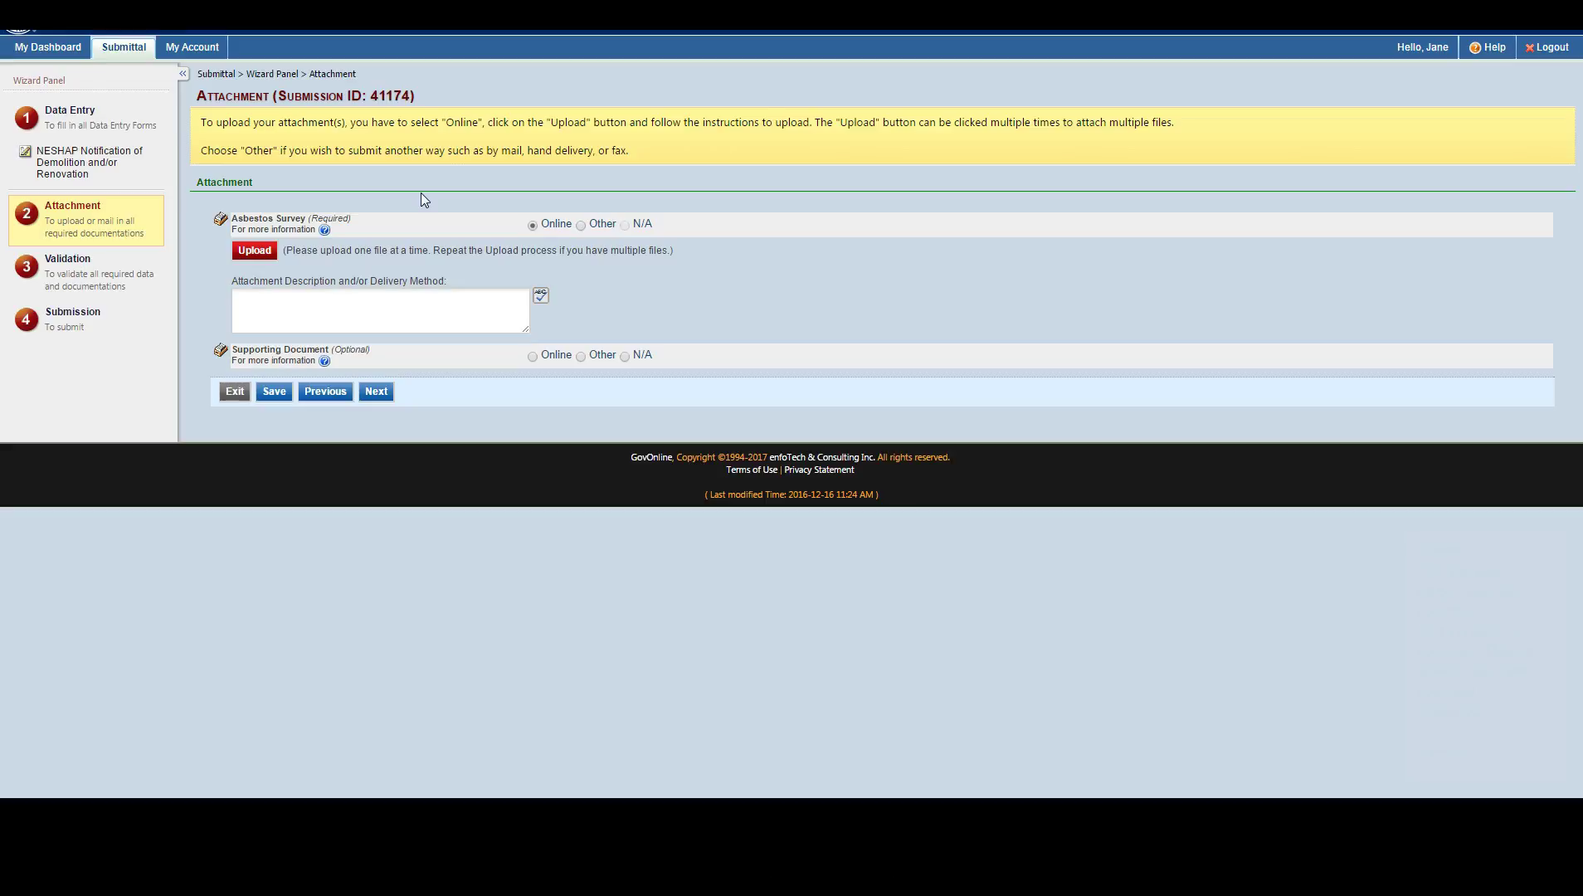
Step: Upload Asbestos survey report example.pdf from the Desktop as the Asbestos Survey attachment and save it
click(252, 256)
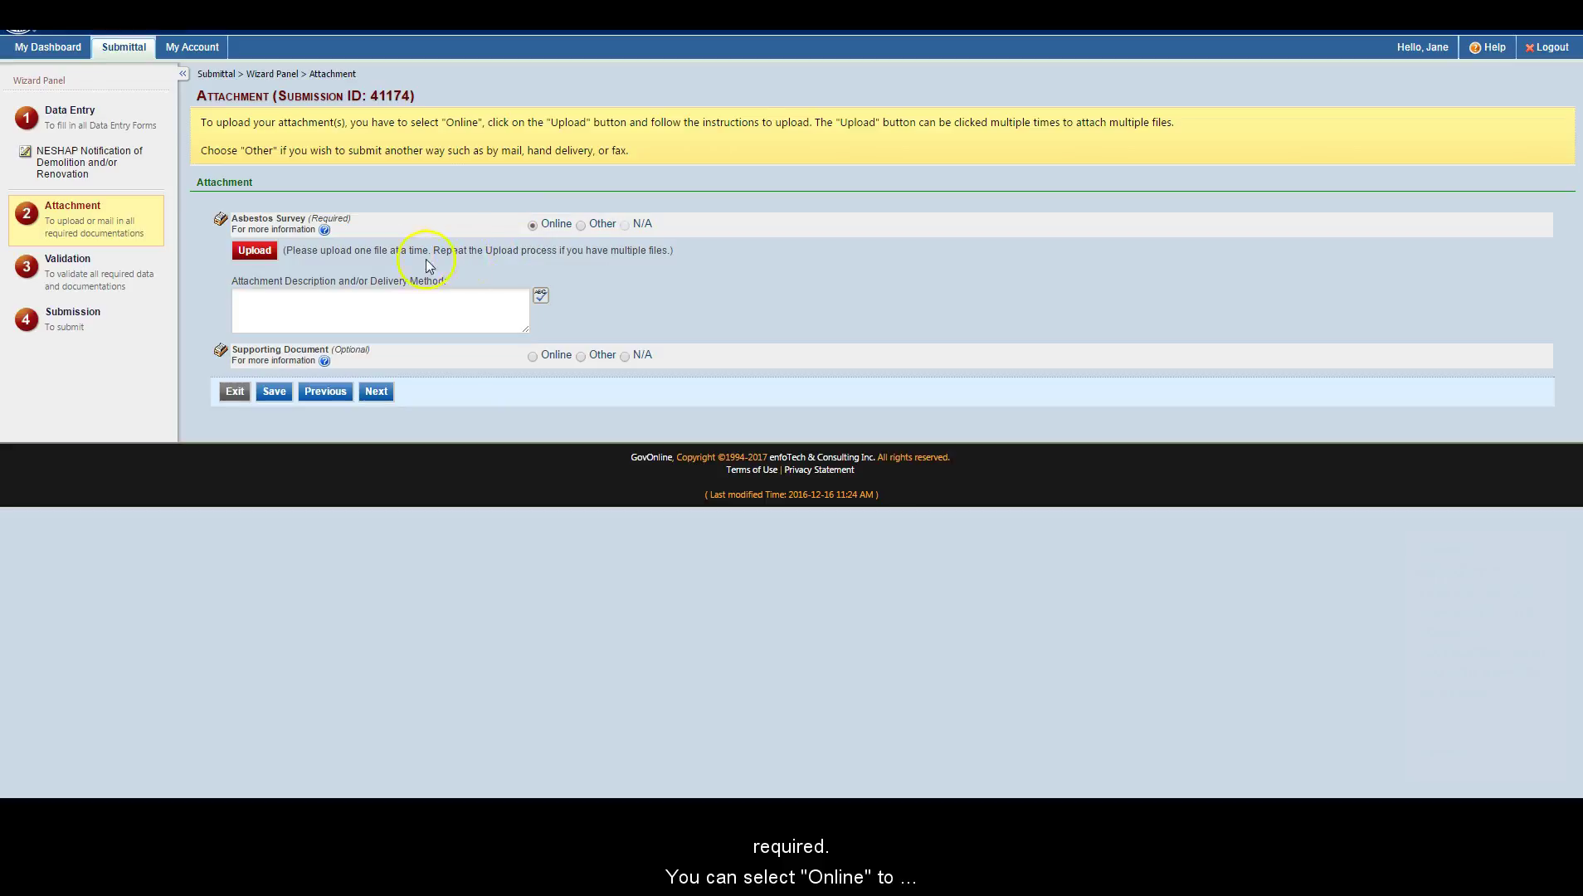
click(253, 250)
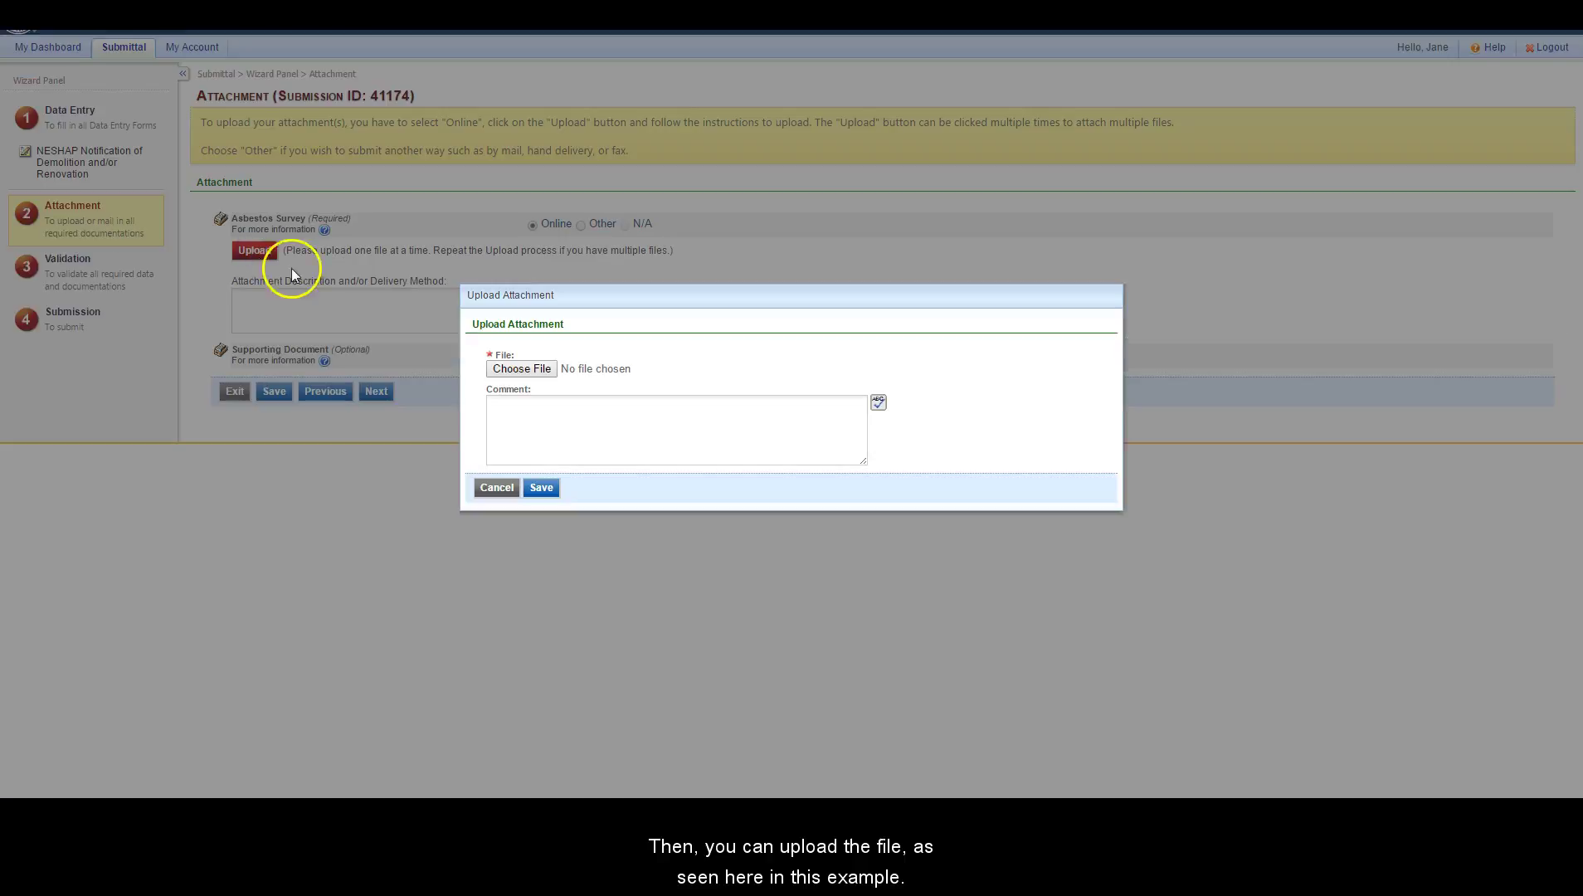
click(517, 370)
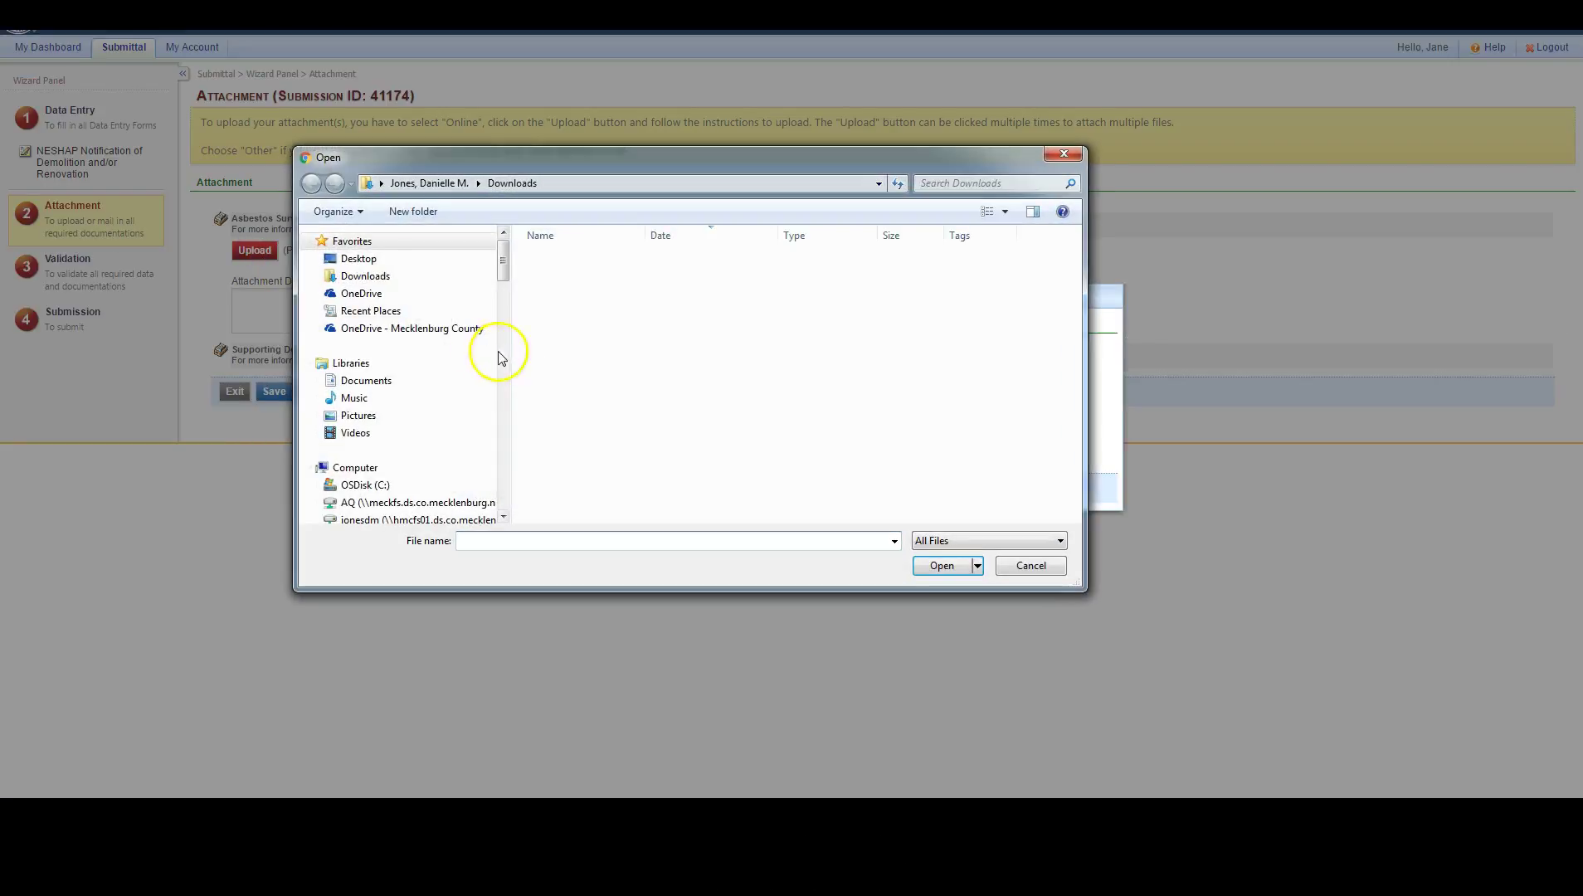
click(357, 258)
click(603, 540)
text(as)
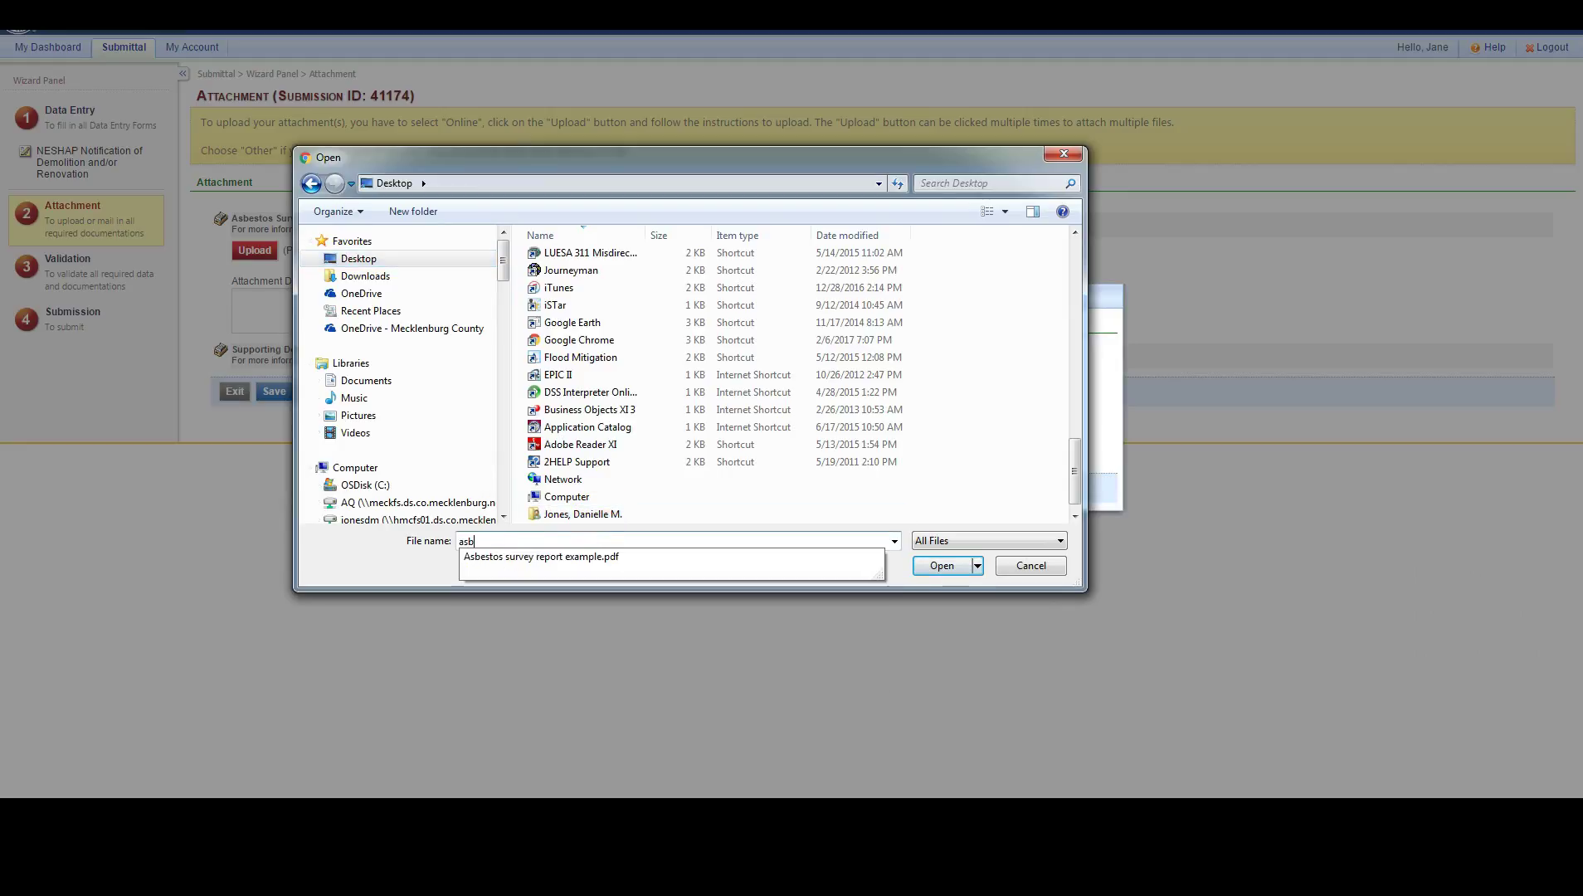
text(b)
click(712, 557)
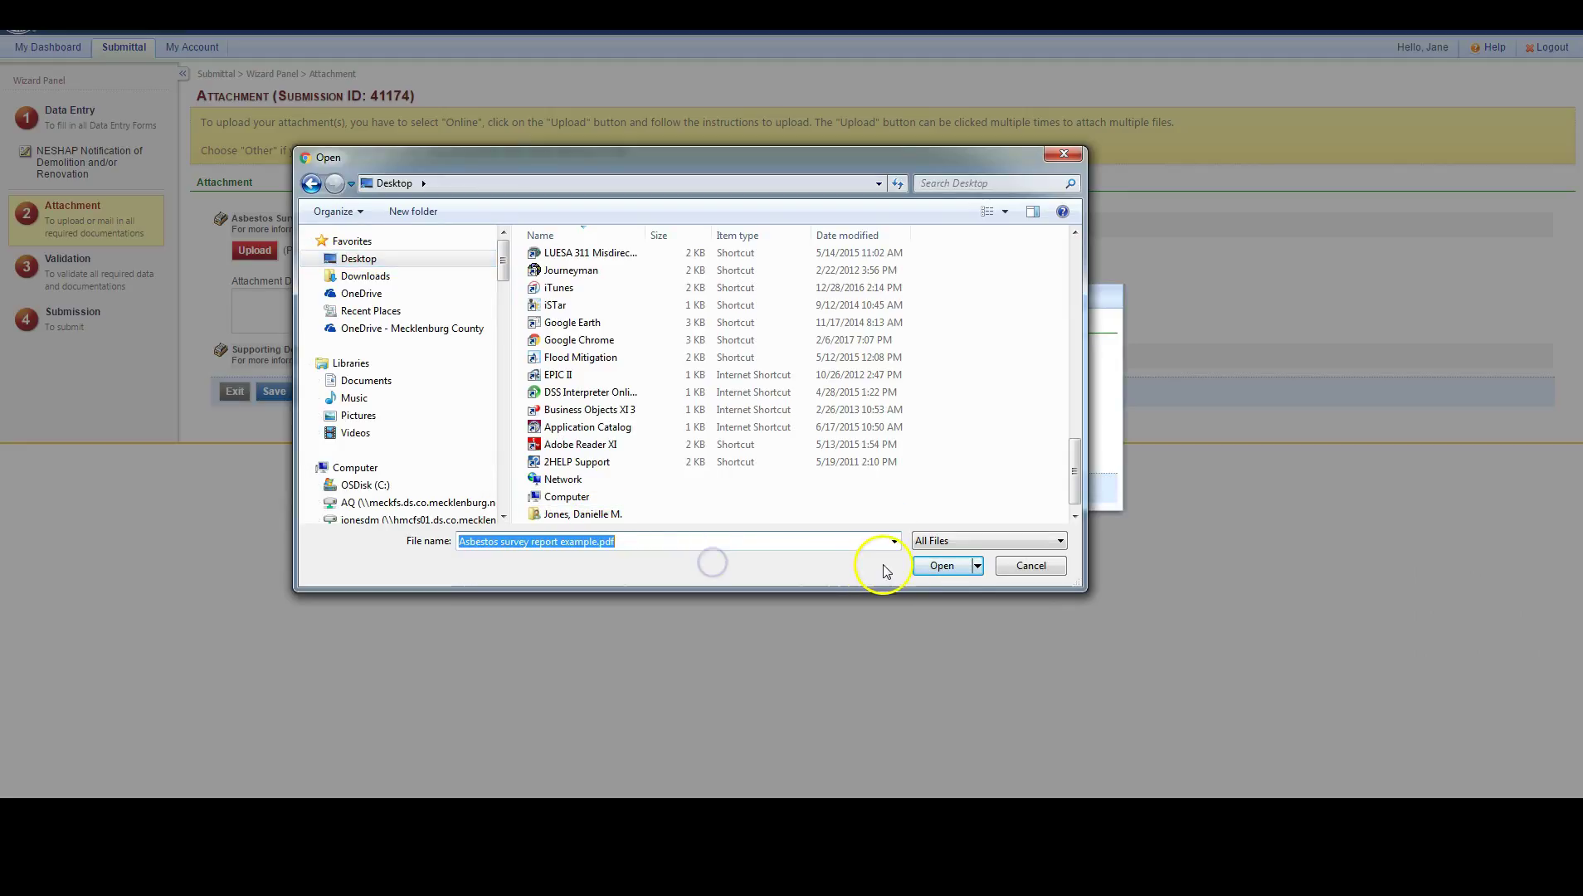
click(940, 566)
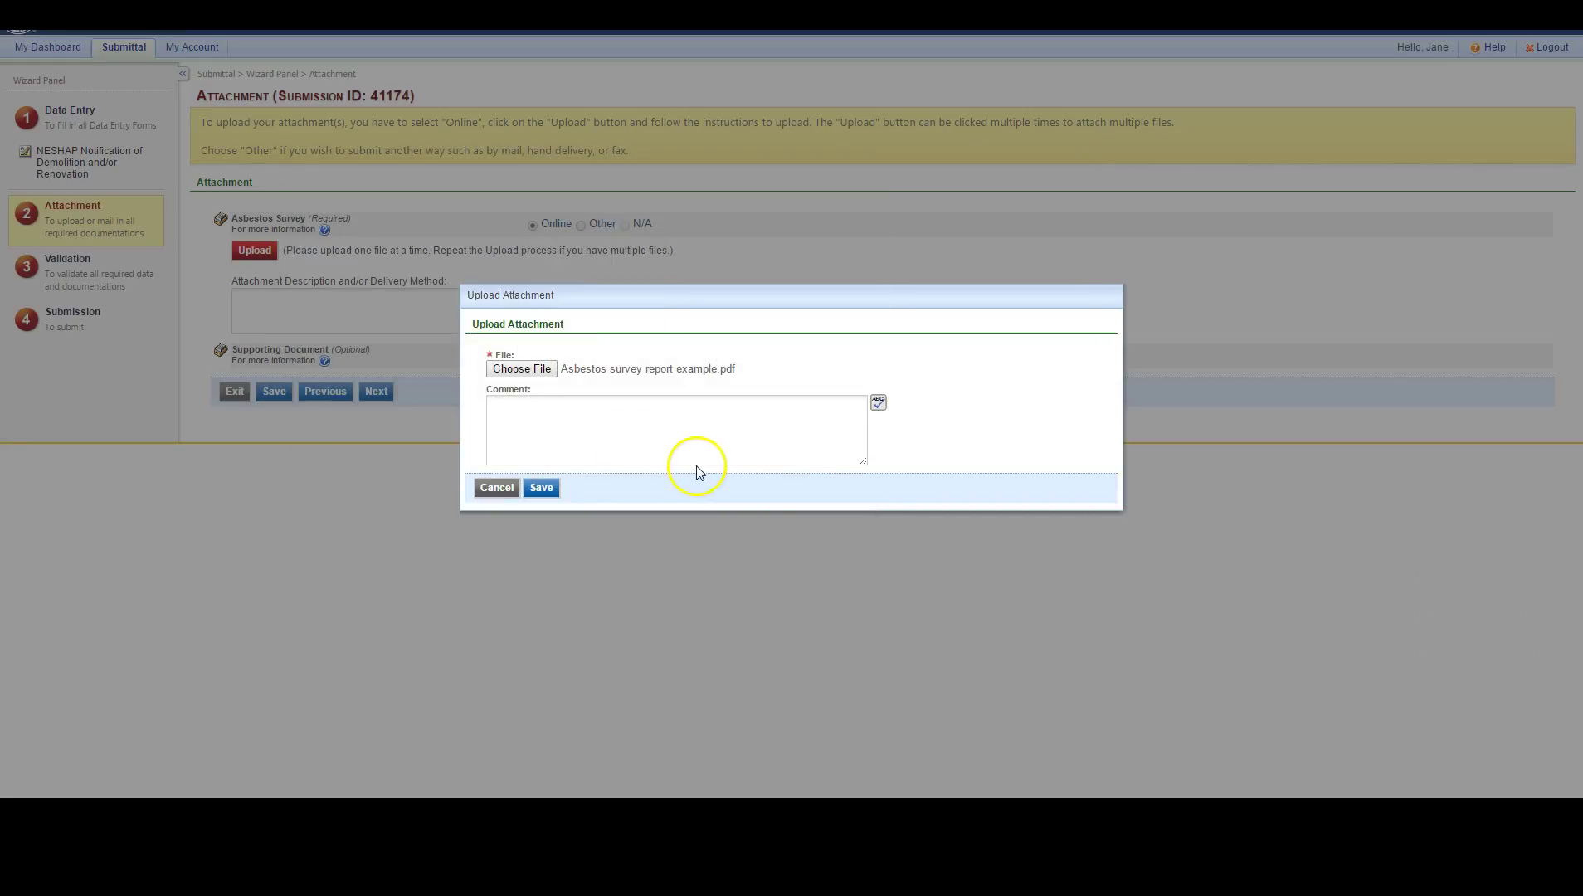
click(541, 488)
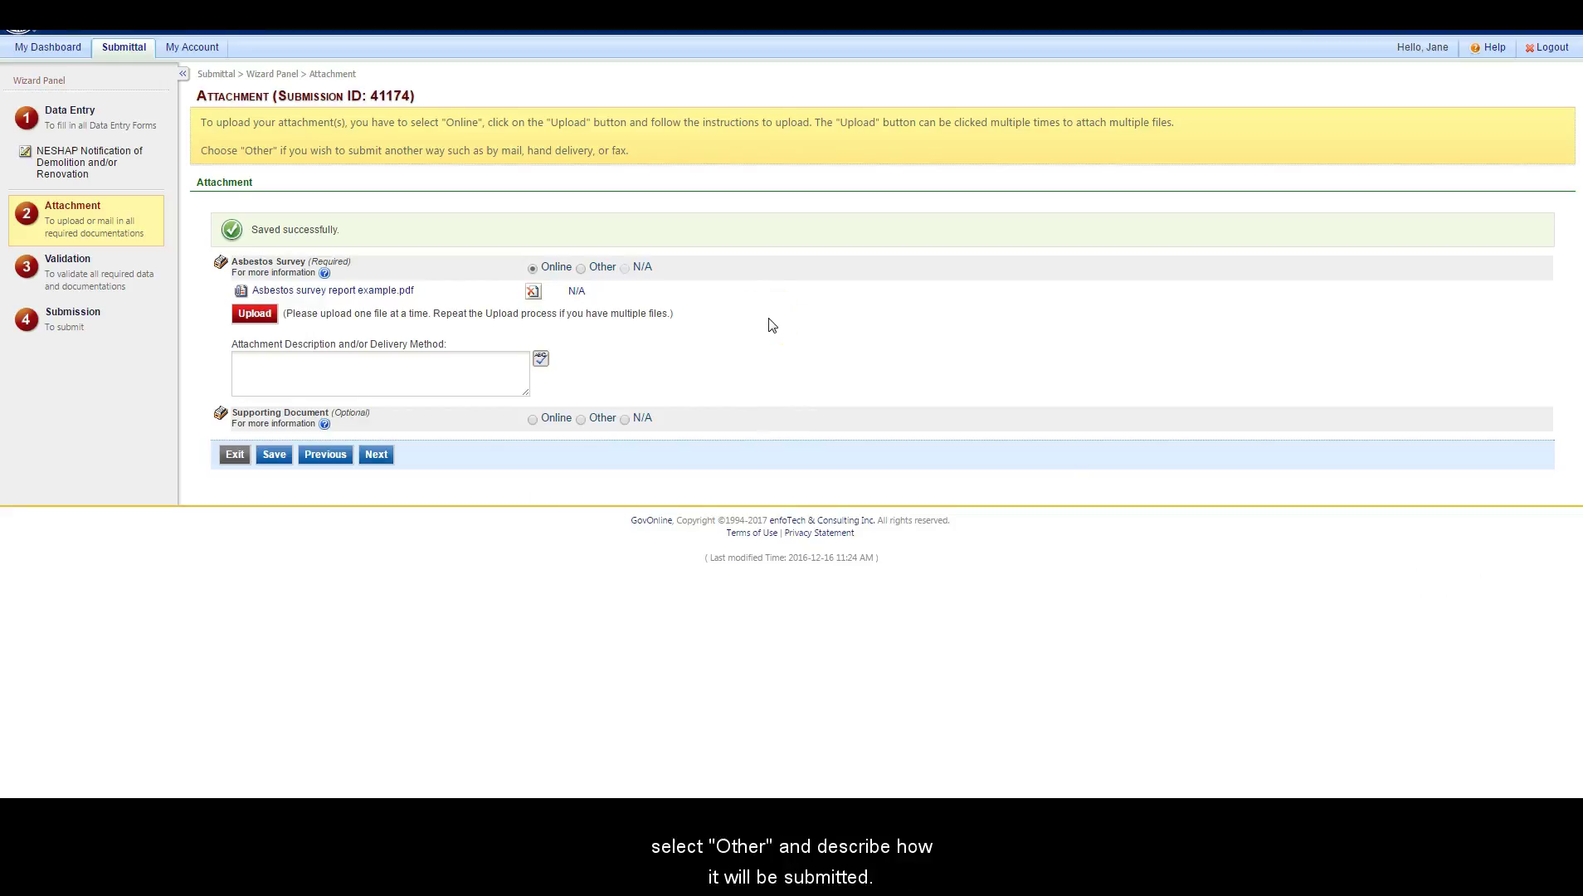
click(591, 270)
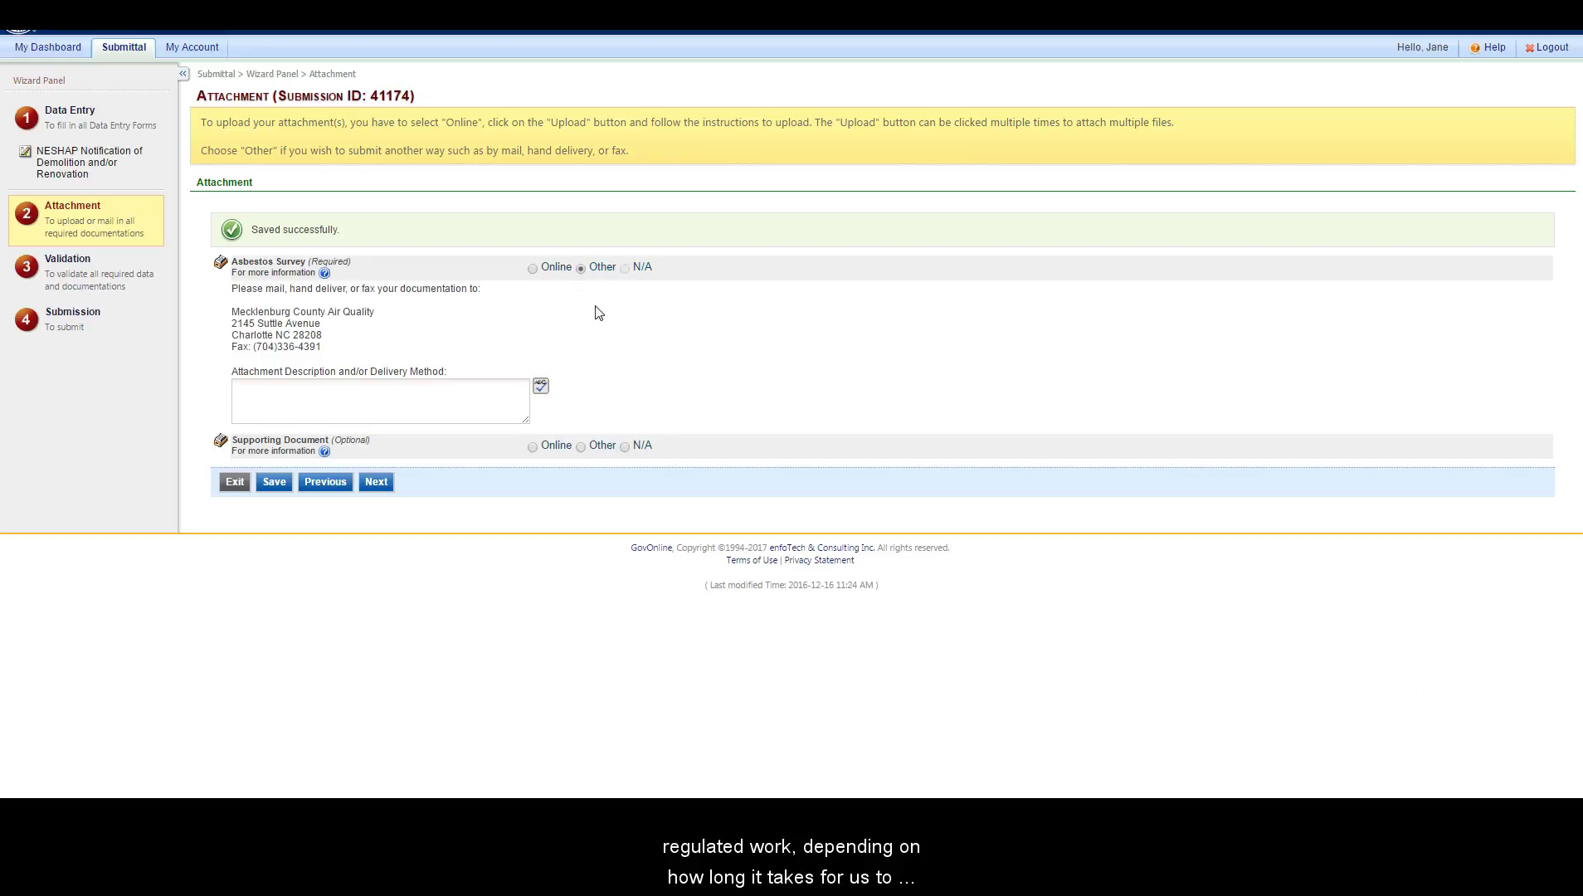
click(548, 267)
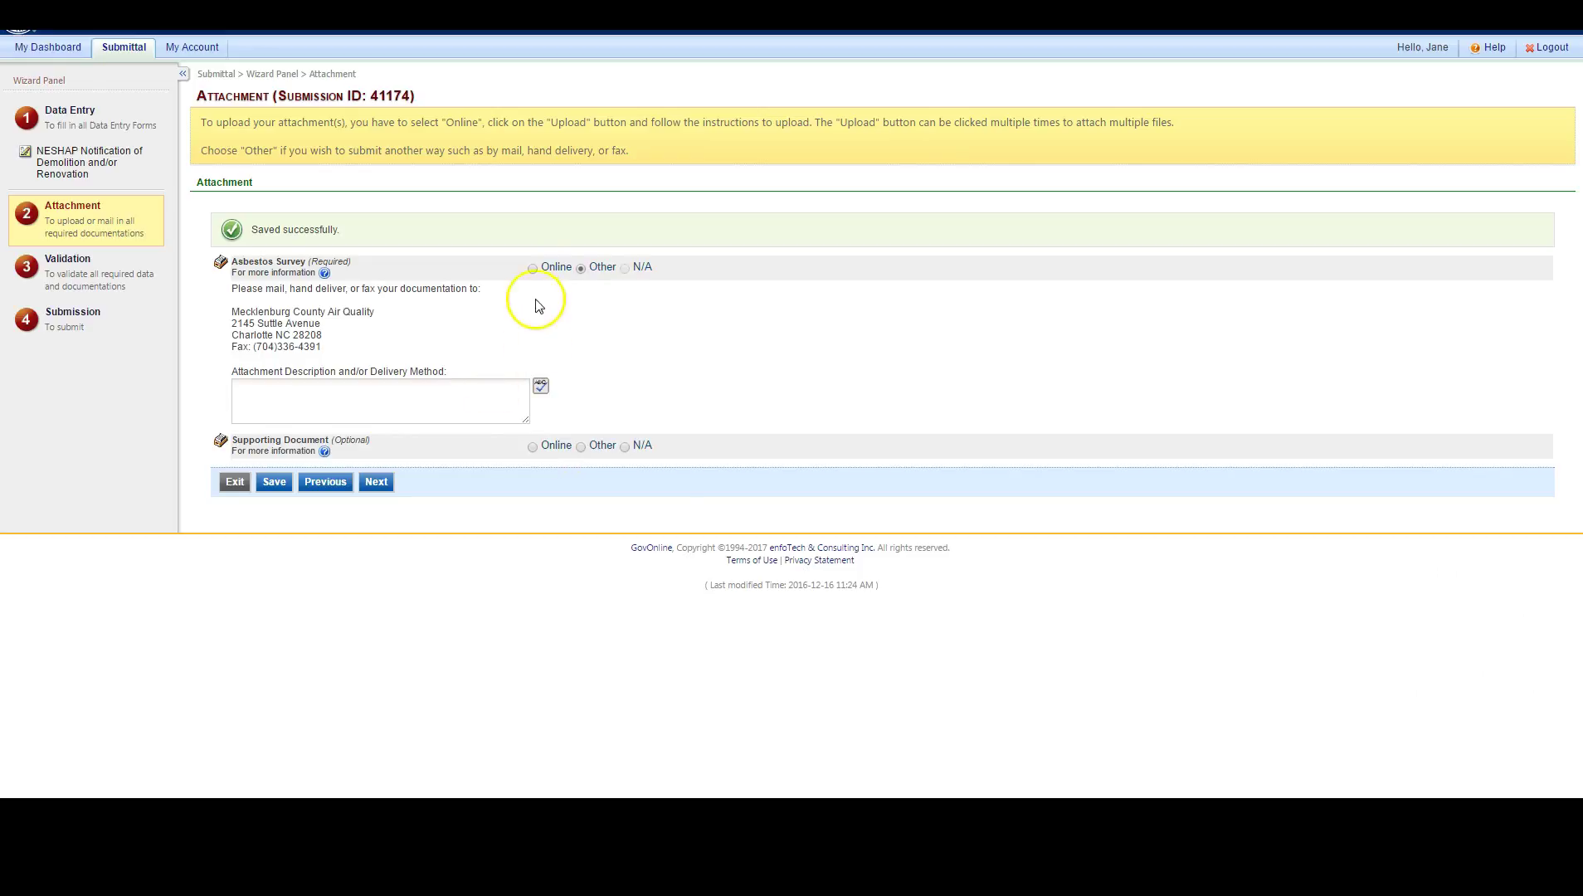
click(533, 268)
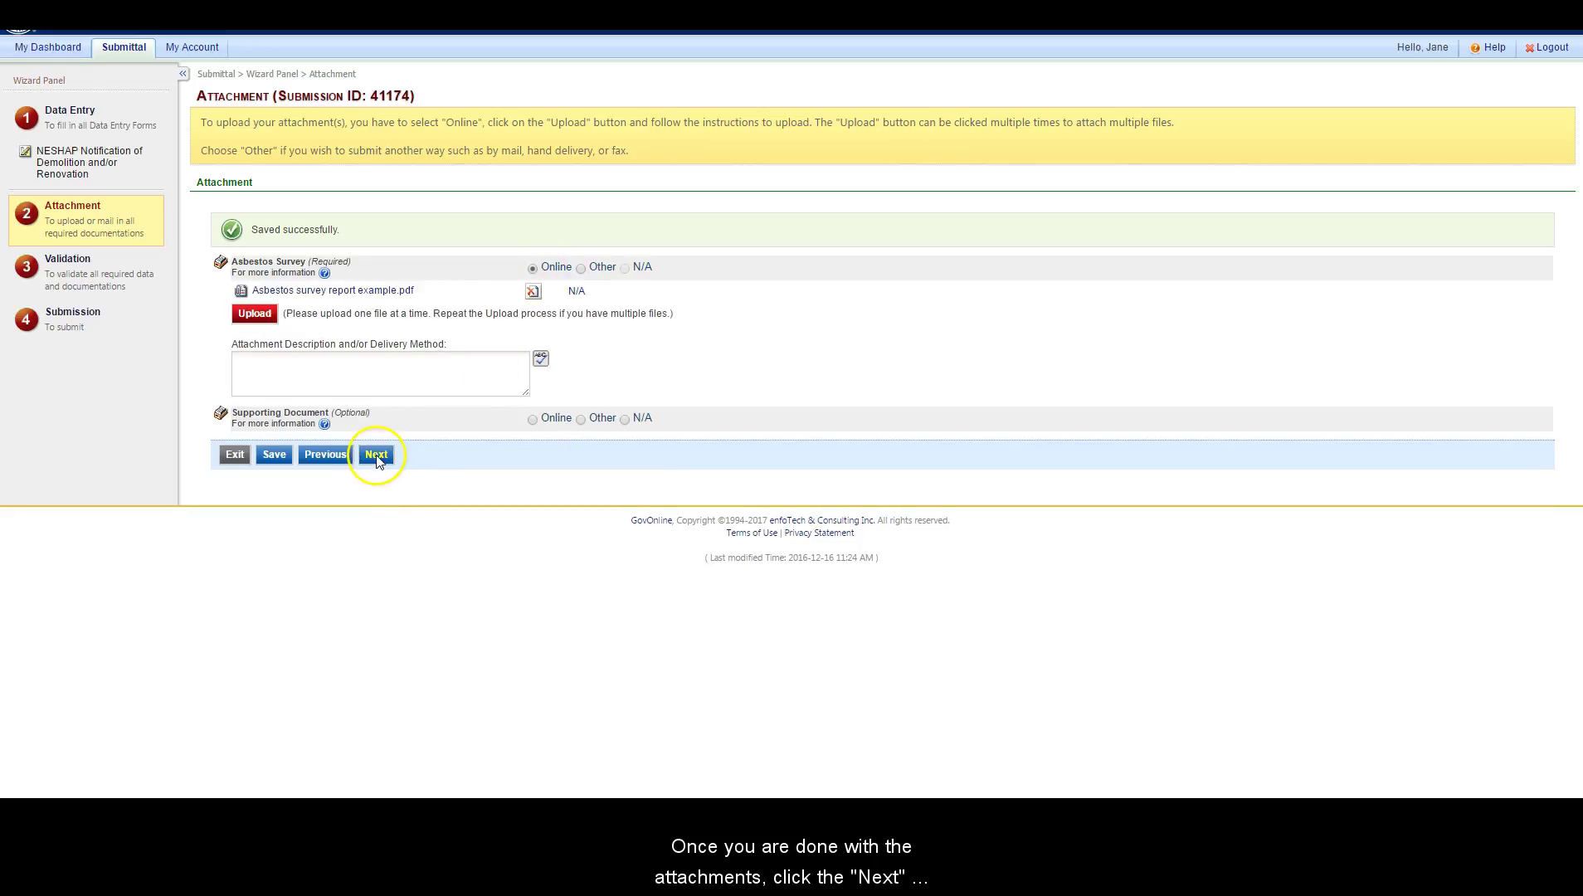
Step: Continue past the attachments through validation and submit the NESHAP notification
click(376, 454)
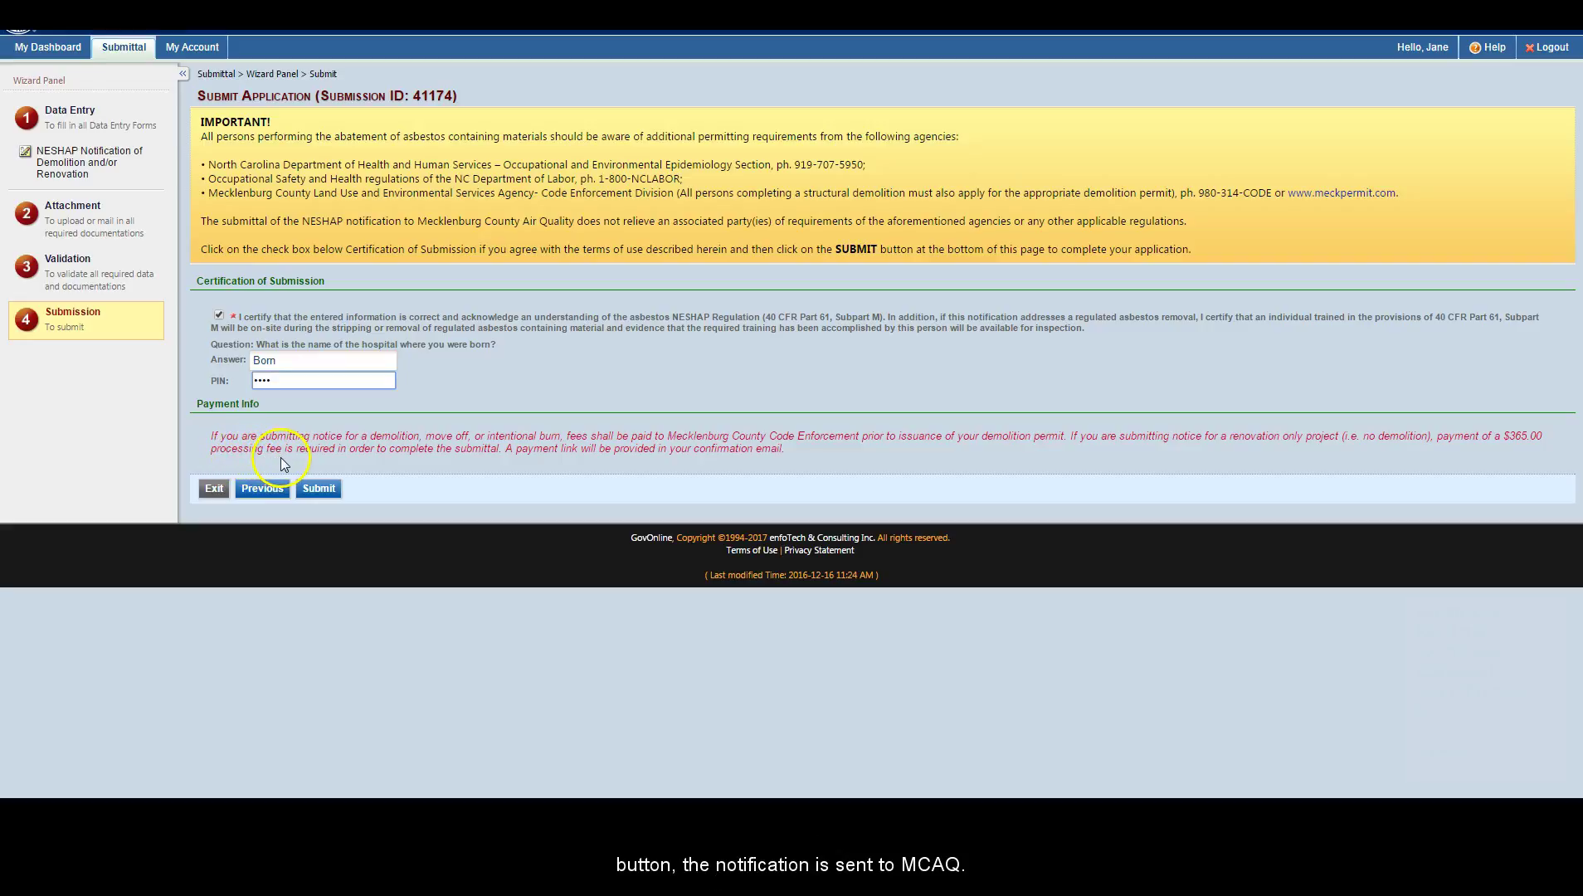
click(316, 489)
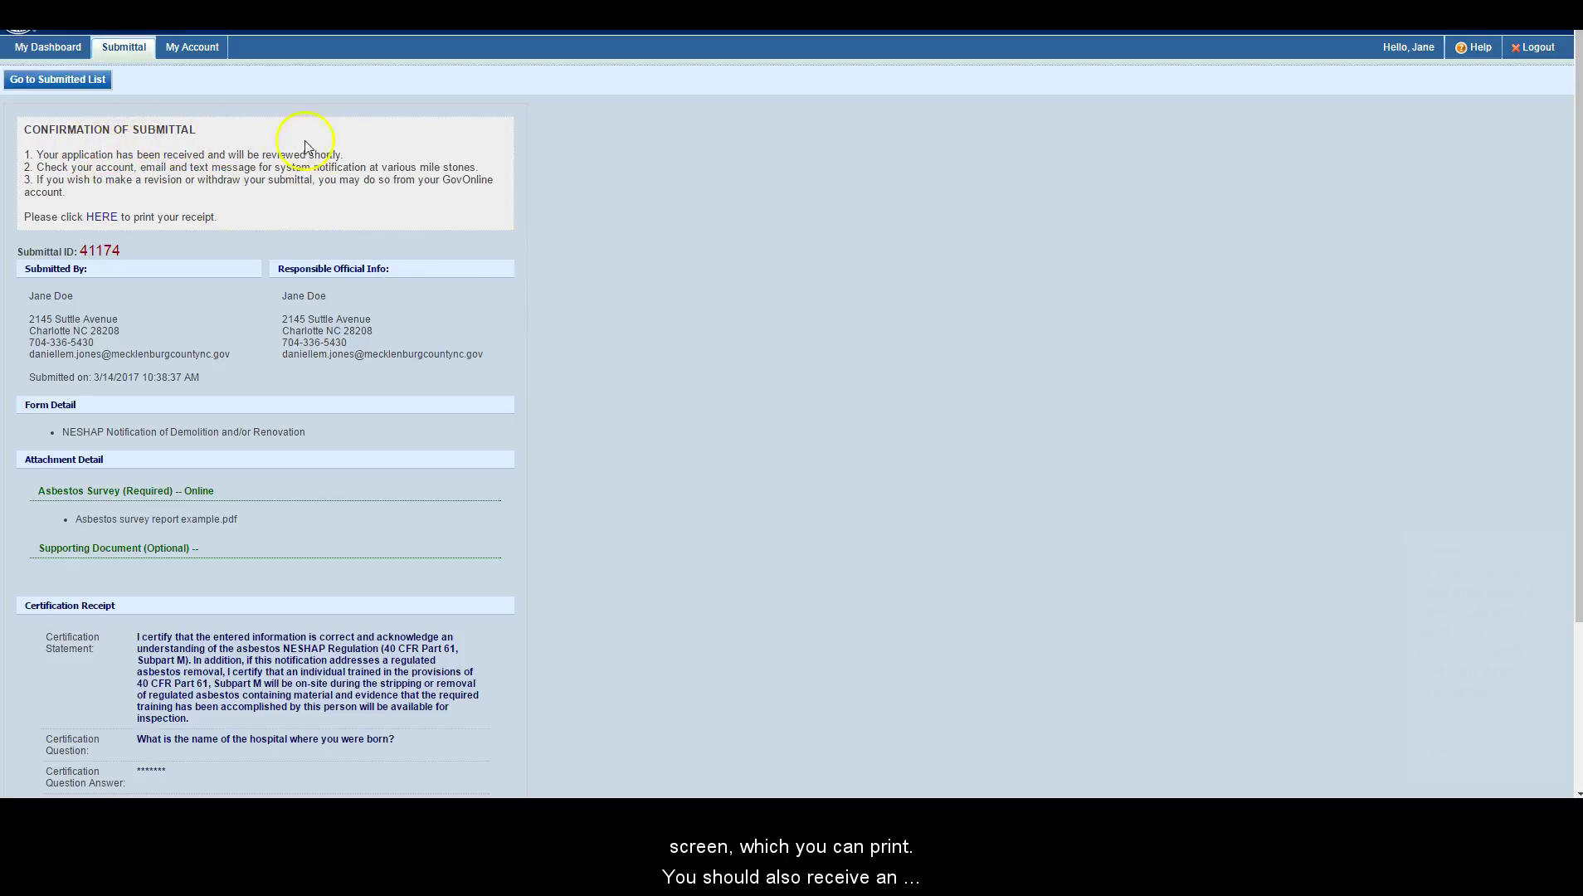
click(102, 218)
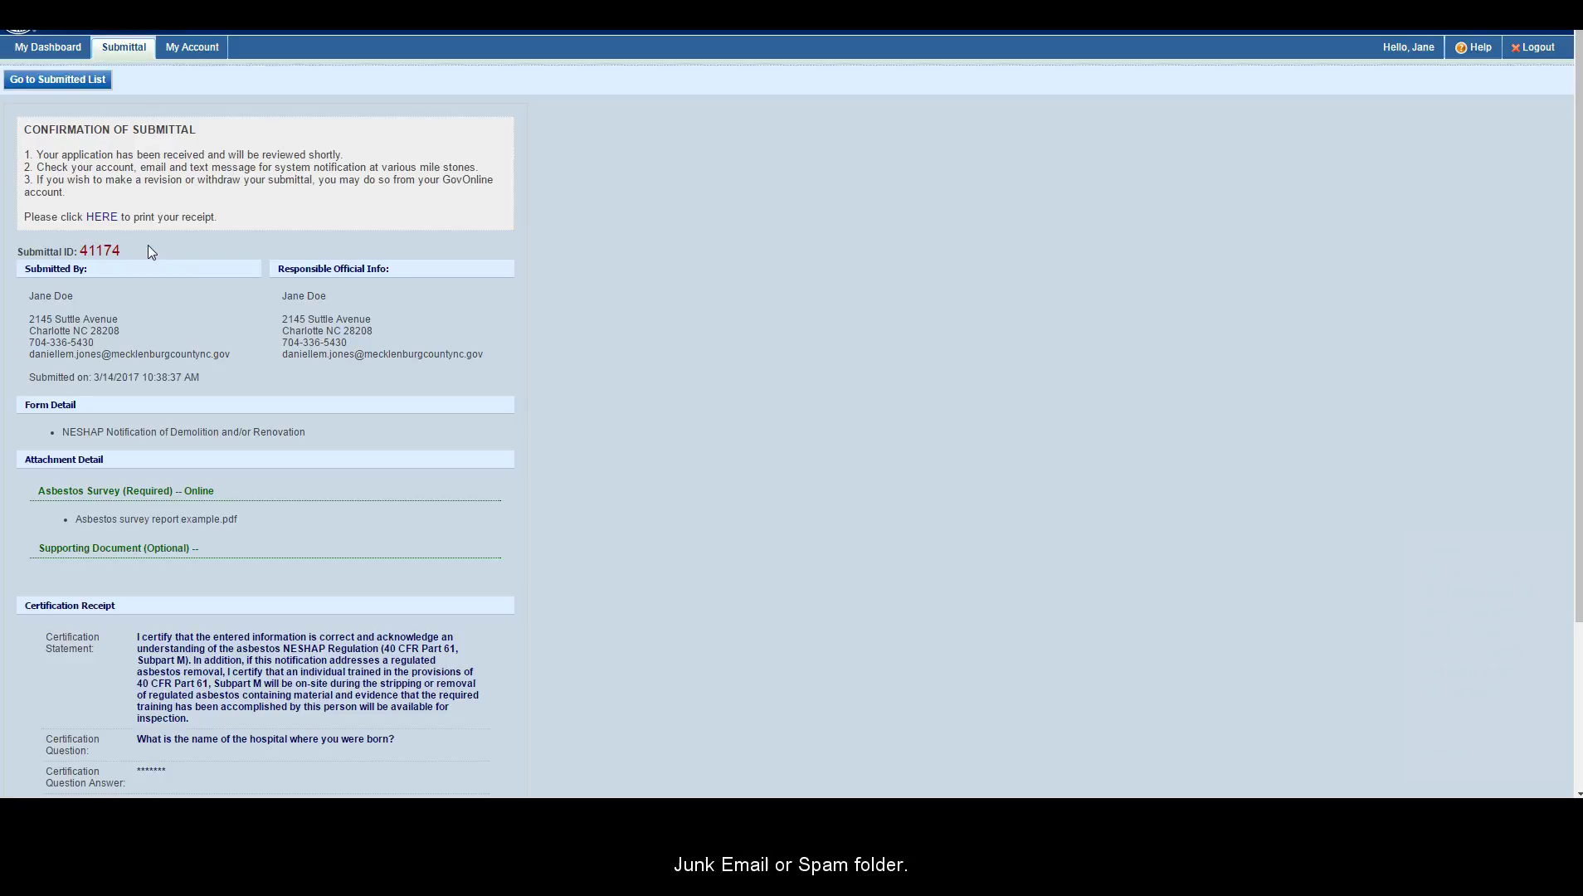
scroll(147, 244, down, 3)
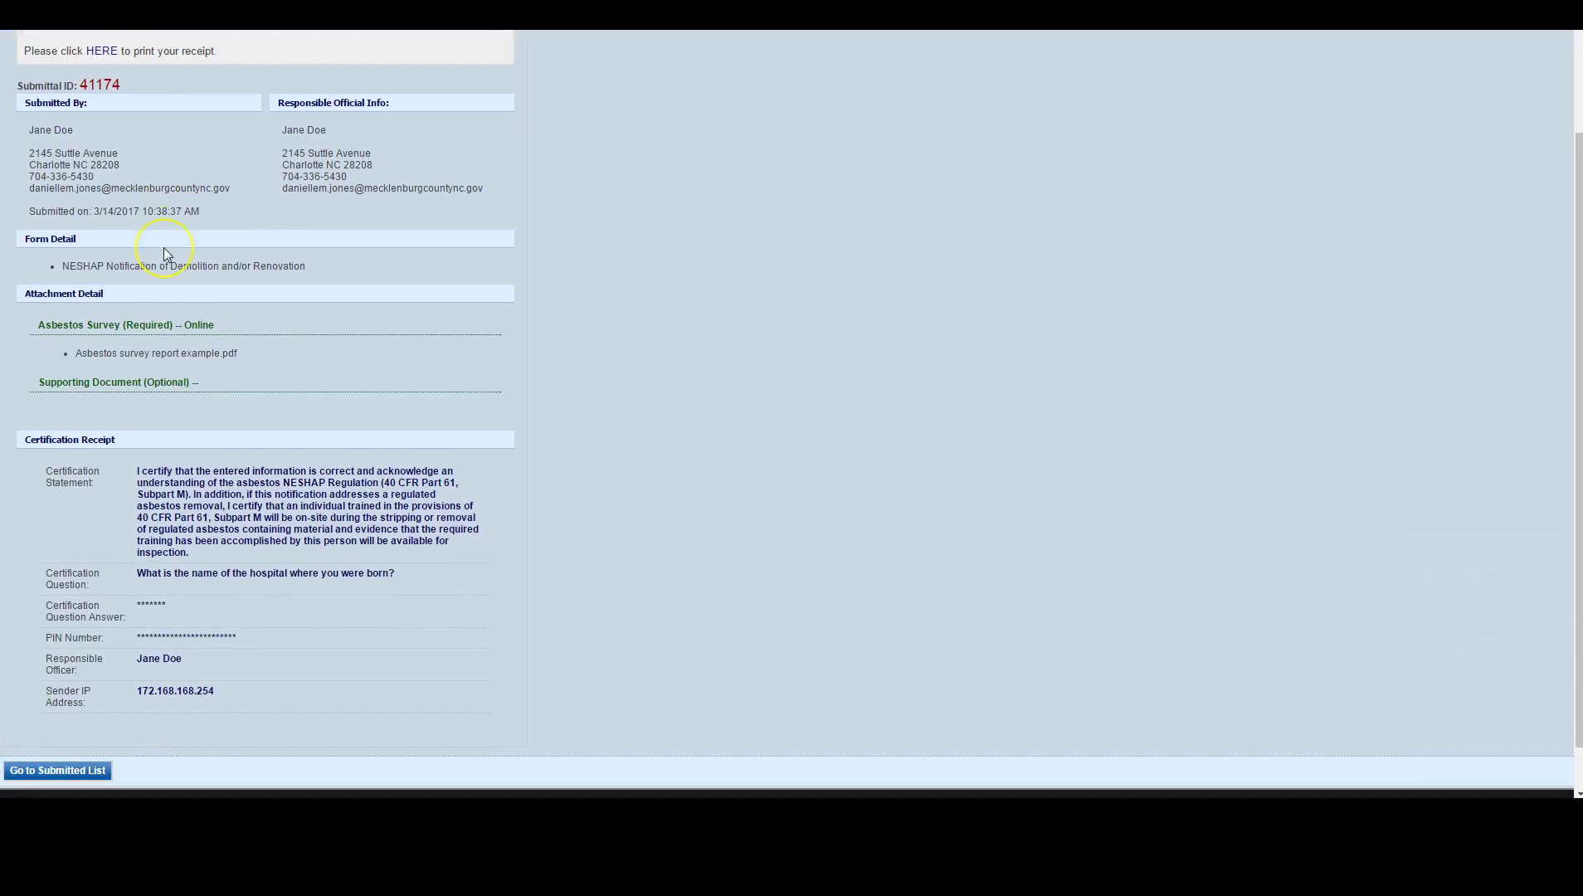